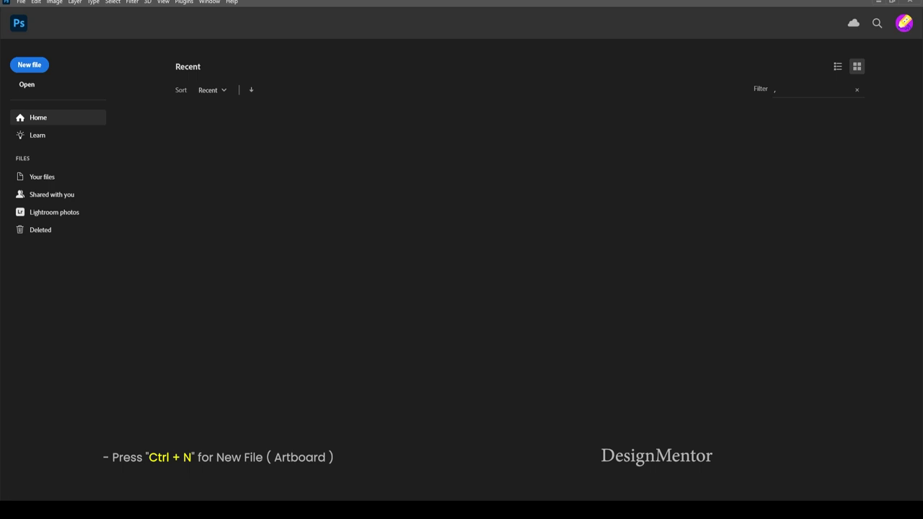
# Create a new blank 1920 × 1080 px document from the Custom preset
pyautogui.hotkey('ctrl', 'n')
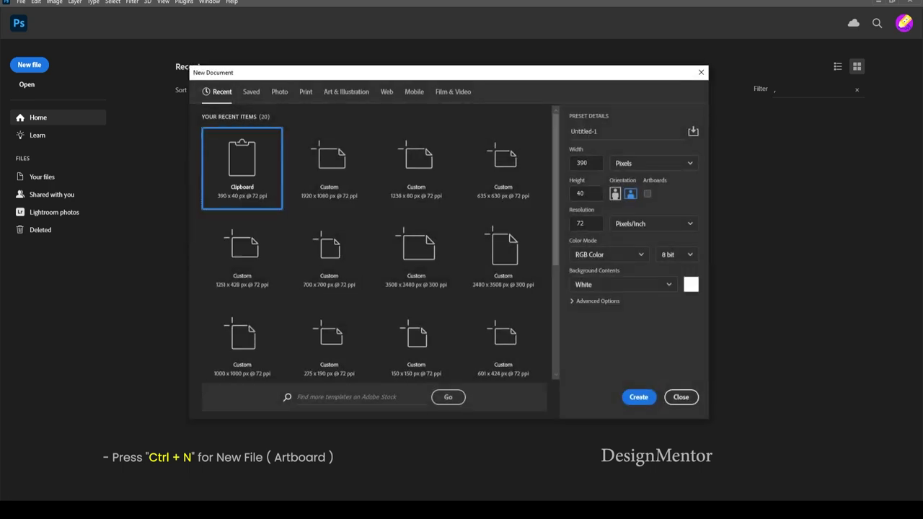
pyautogui.click(338, 166)
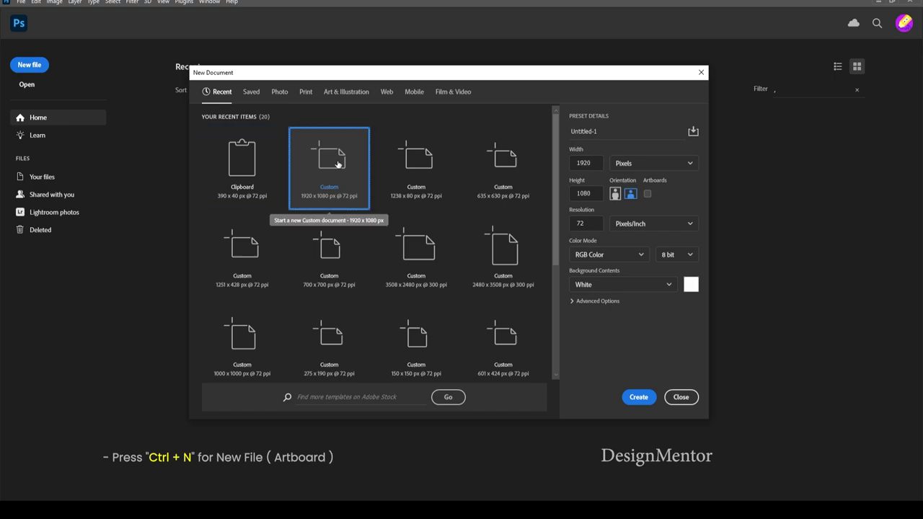
pyautogui.click(587, 163)
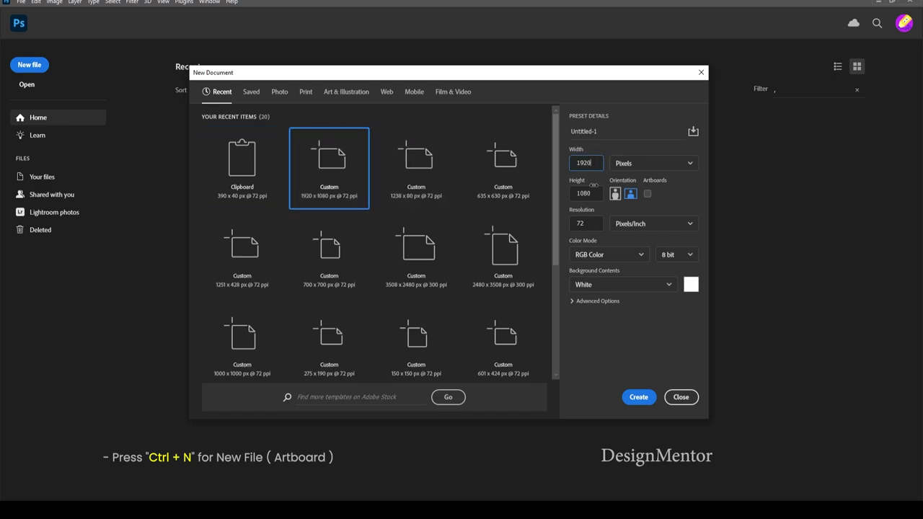
pyautogui.click(596, 193)
pyautogui.click(639, 398)
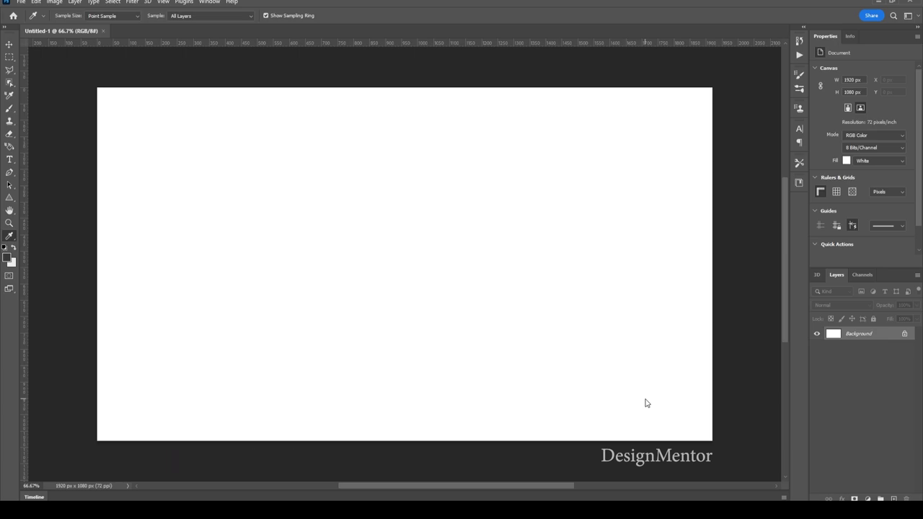
# Paste the eight-swatch row onto its own layer and move it to the top-right corner
pyautogui.hotkey('ctrl', 'v')
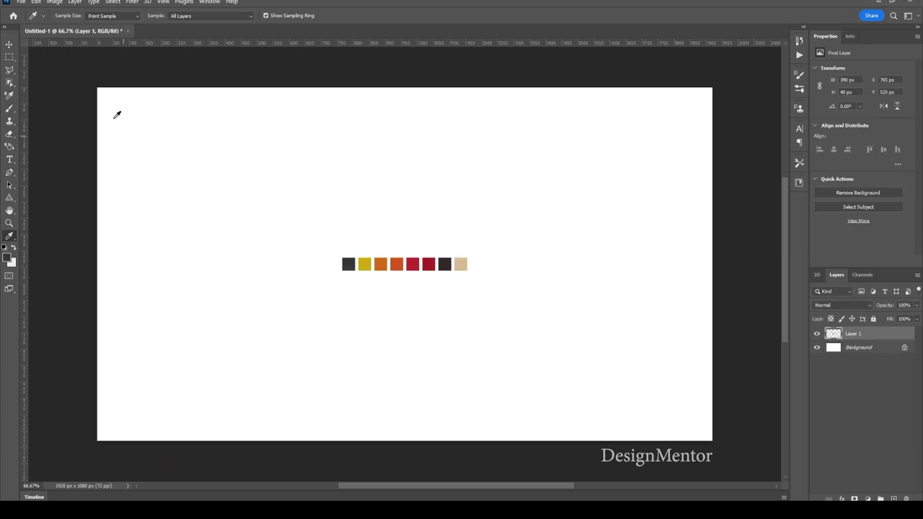
pyautogui.click(8, 45)
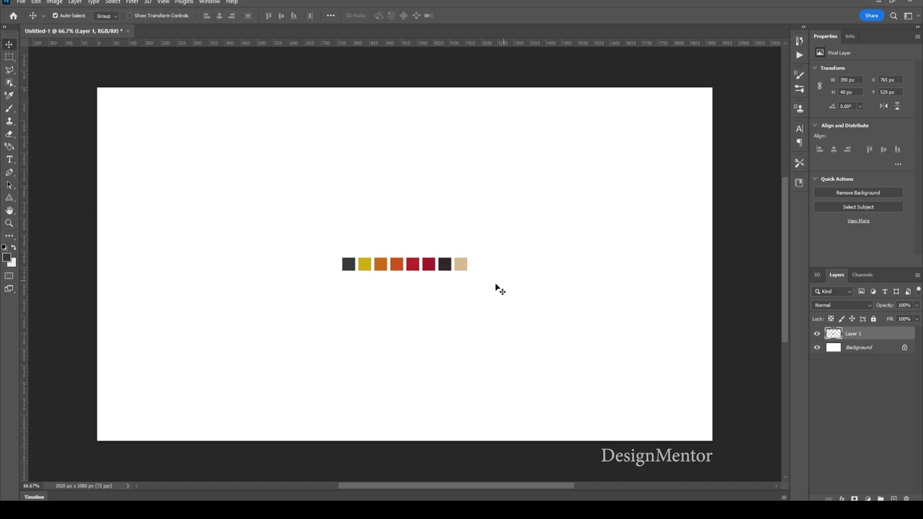
pyautogui.moveTo(441, 267)
pyautogui.mouseDown()
pyautogui.moveTo(657, 124)
pyautogui.moveTo(671, 105)
pyautogui.mouseUp()
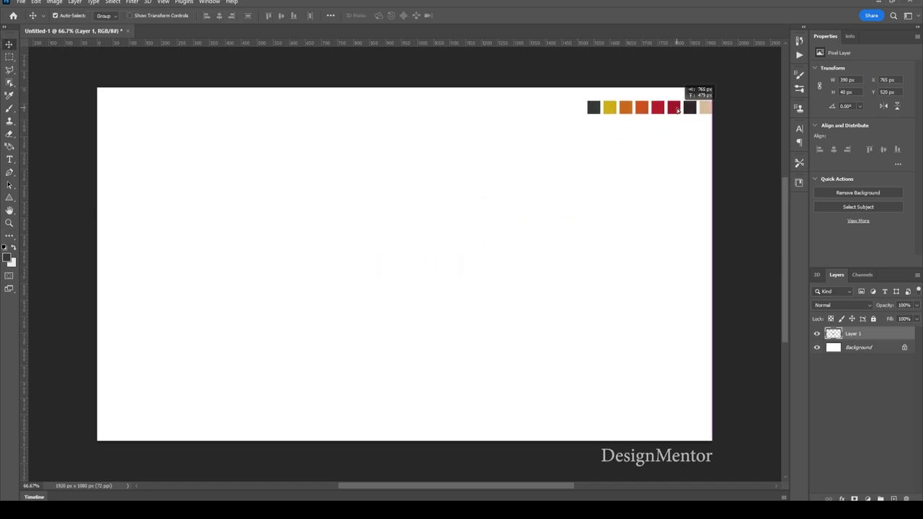
pyautogui.click(852, 347)
# Fill the Background and a new Layer 2 with the sampled dark grey swatch colour
pyautogui.press('i')
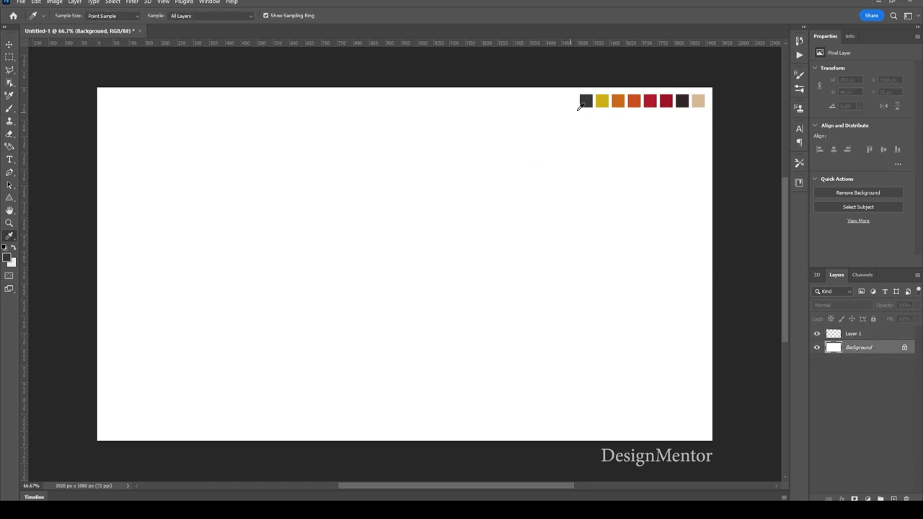
pyautogui.click(584, 100)
pyautogui.hotkey('alt', 'BackSpace')
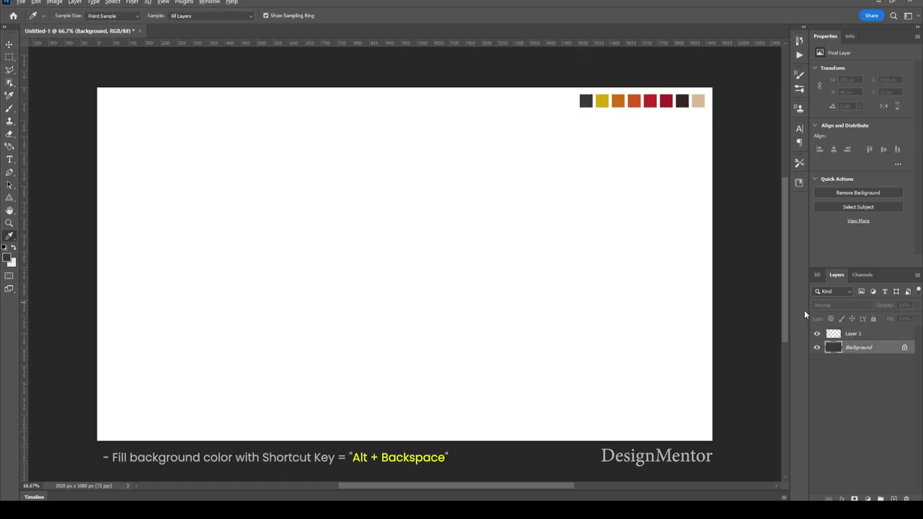
pyautogui.click(893, 498)
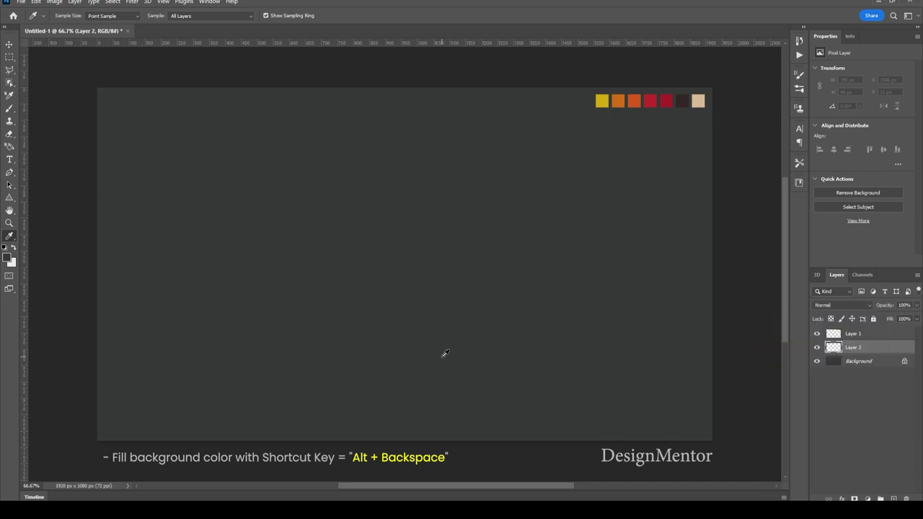
pyautogui.hotkey('alt', 'BackSpace')
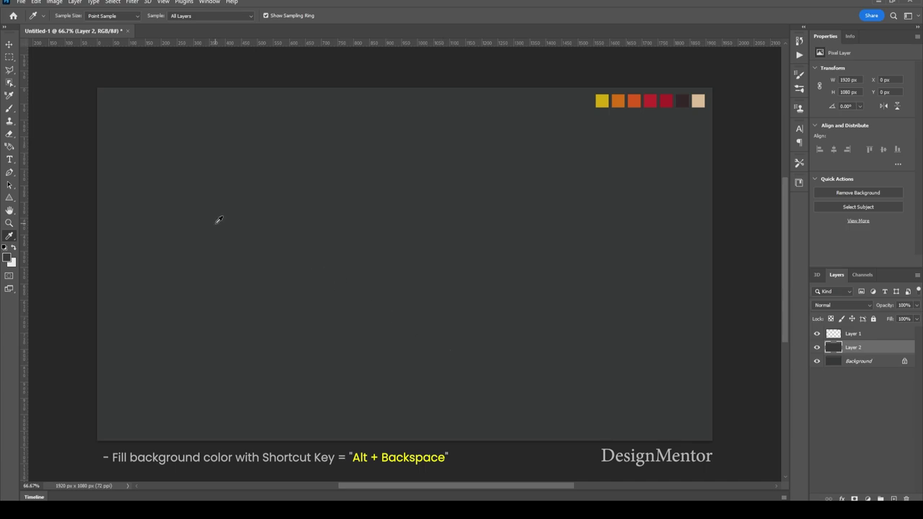
# Render Clouds on Layer 2 and set its blend mode to Multiply
pyautogui.click(132, 3)
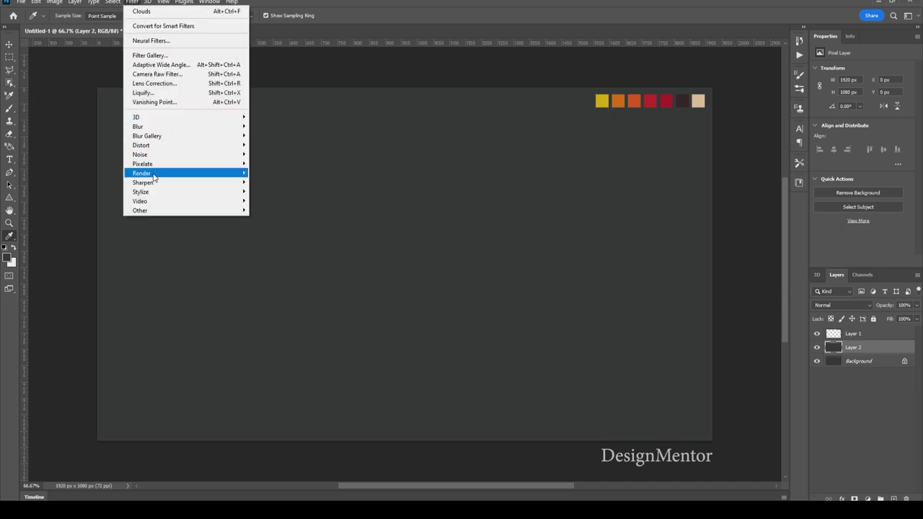
pyautogui.moveTo(142, 173)
pyautogui.click(265, 206)
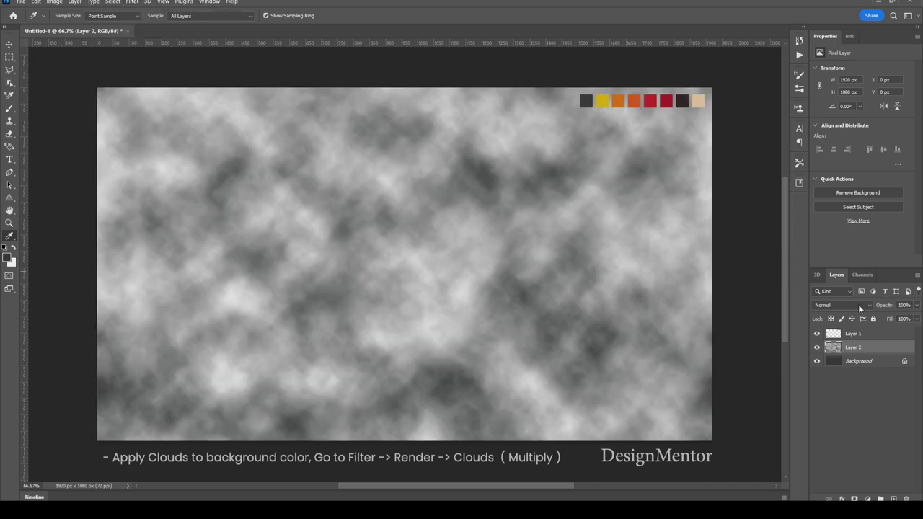
pyautogui.click(836, 305)
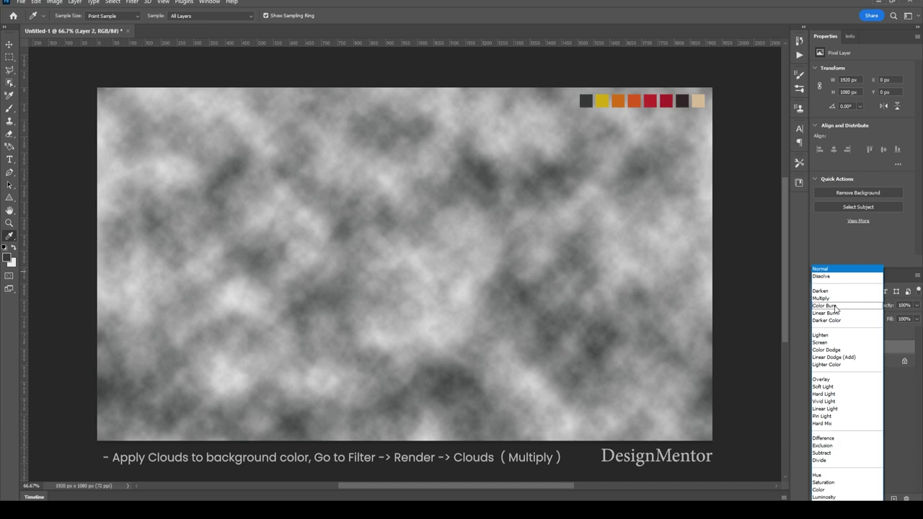
pyautogui.click(832, 299)
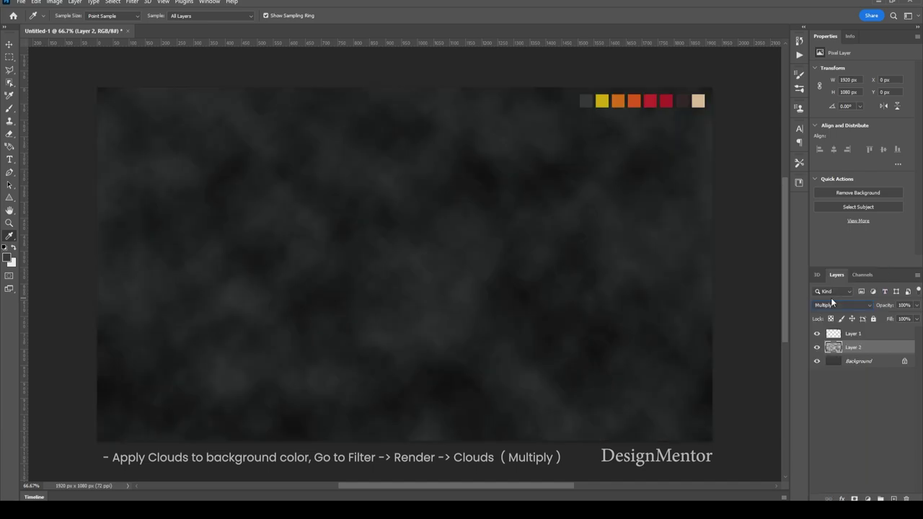
pyautogui.click(869, 362)
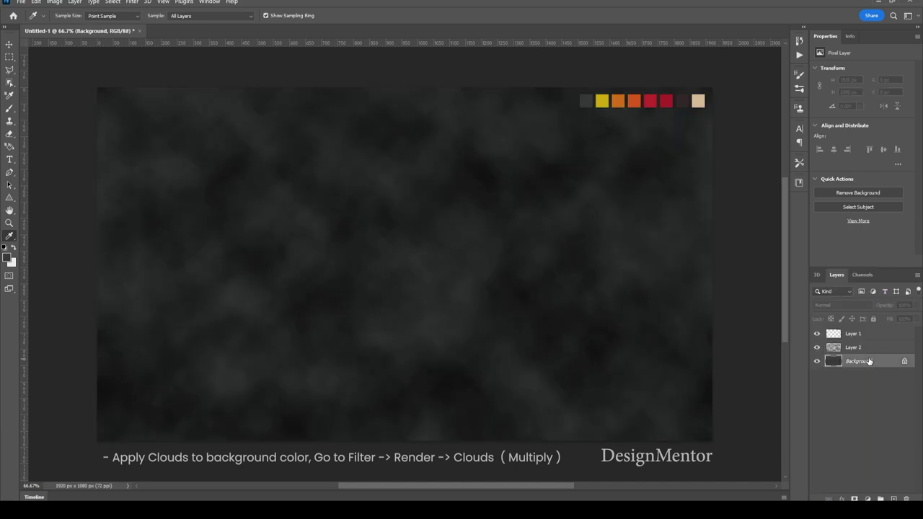
pyautogui.click(870, 350)
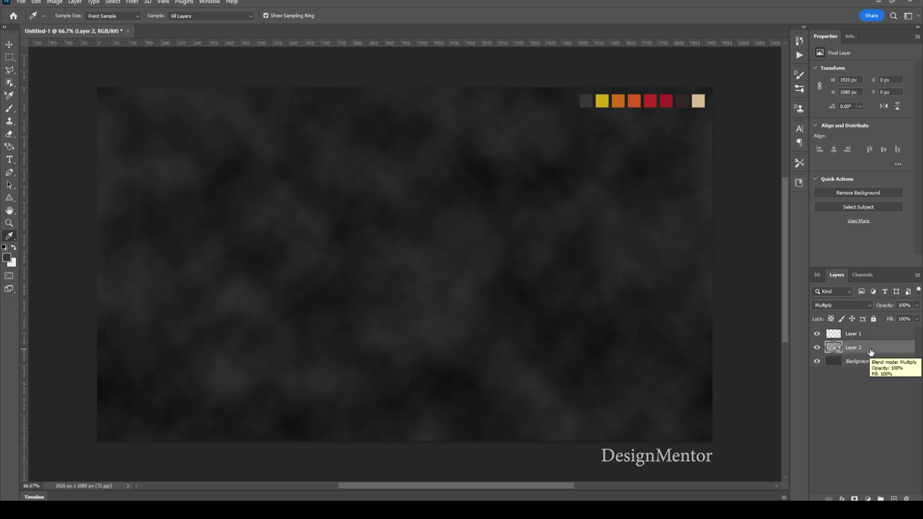
# Sample the yellow swatch as the foreground colour
pyautogui.hotkey('alt', 'i')
pyautogui.click(609, 107)
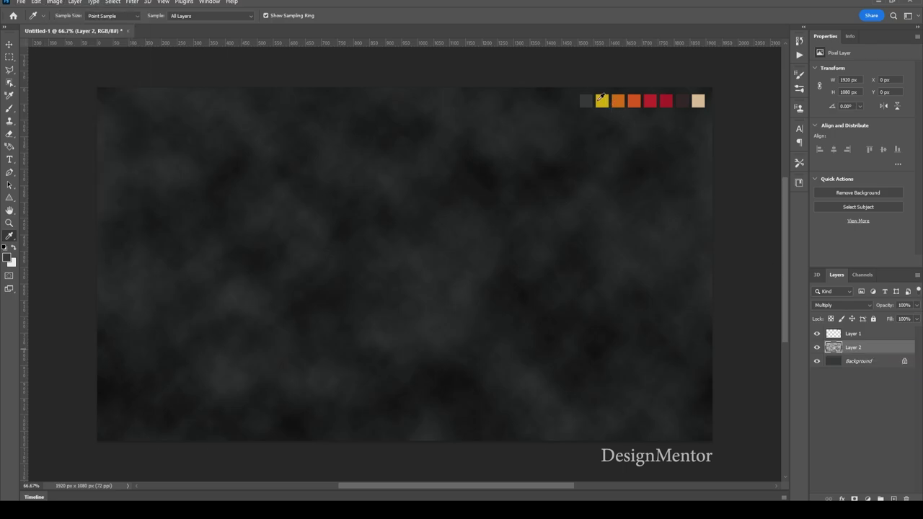
pyautogui.click(604, 95)
# Draw a 900 × 900 px yellow circle with the Ellipse Tool
pyautogui.rightClick(9, 199)
pyautogui.click(43, 208)
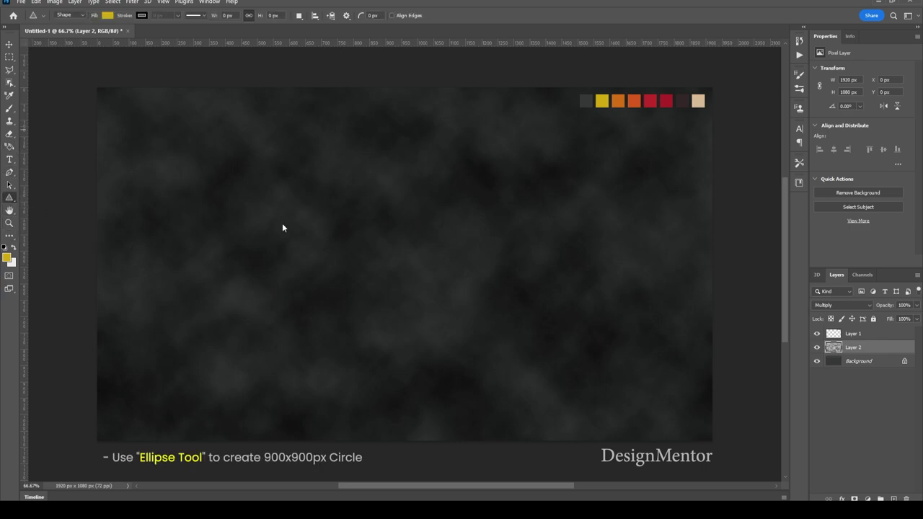
pyautogui.click(380, 230)
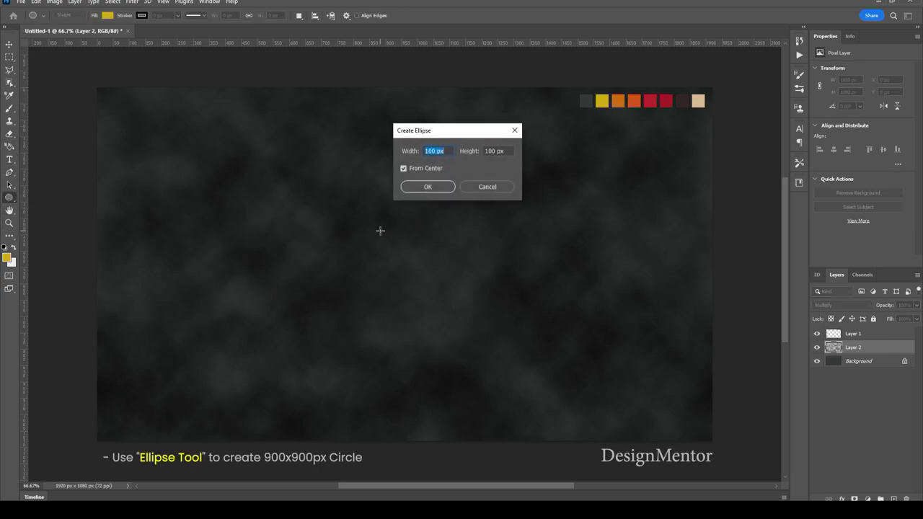
pyautogui.write('900')
pyautogui.press('Tab')
pyautogui.write('9')
pyautogui.press('Return')
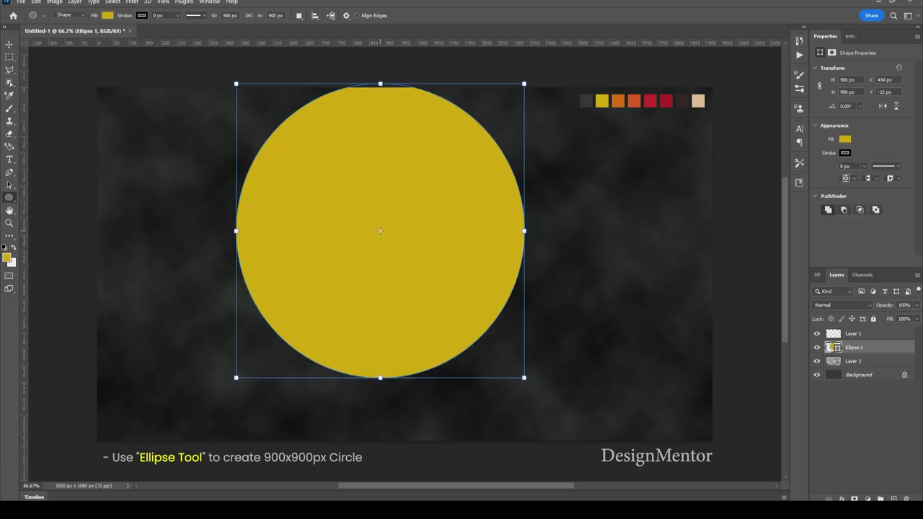
# Centre the circle on the canvas and add vertical and horizontal guides through its centre
pyautogui.click(9, 45)
pyautogui.hotkey('ctrl', 'a')
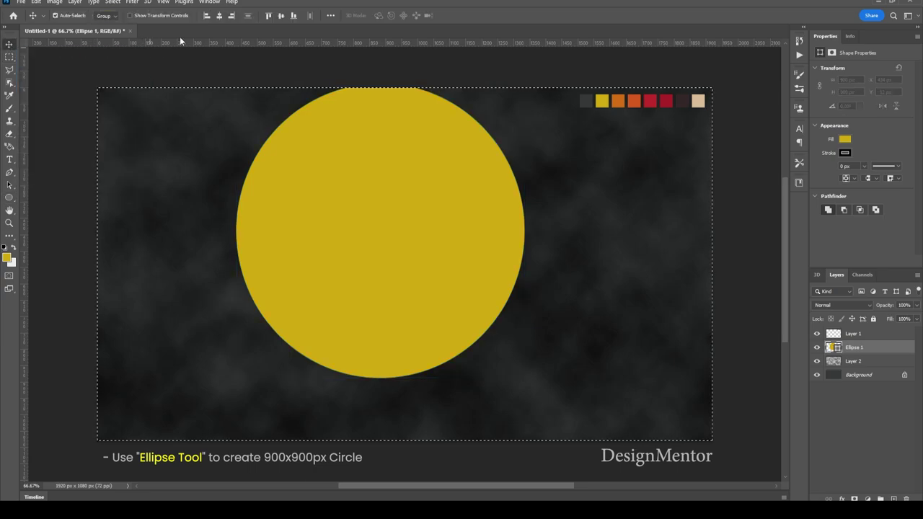
pyautogui.click(219, 15)
pyautogui.click(280, 16)
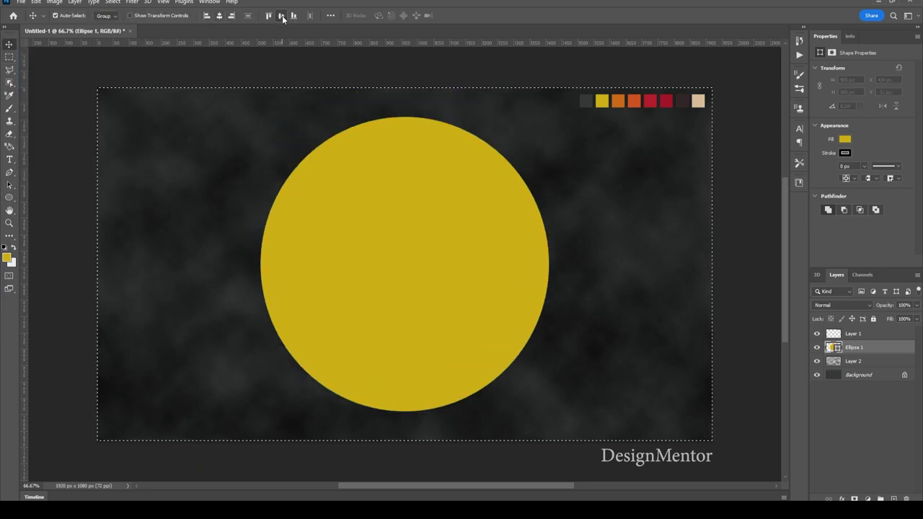
pyautogui.hotkey('ctrl', 'd')
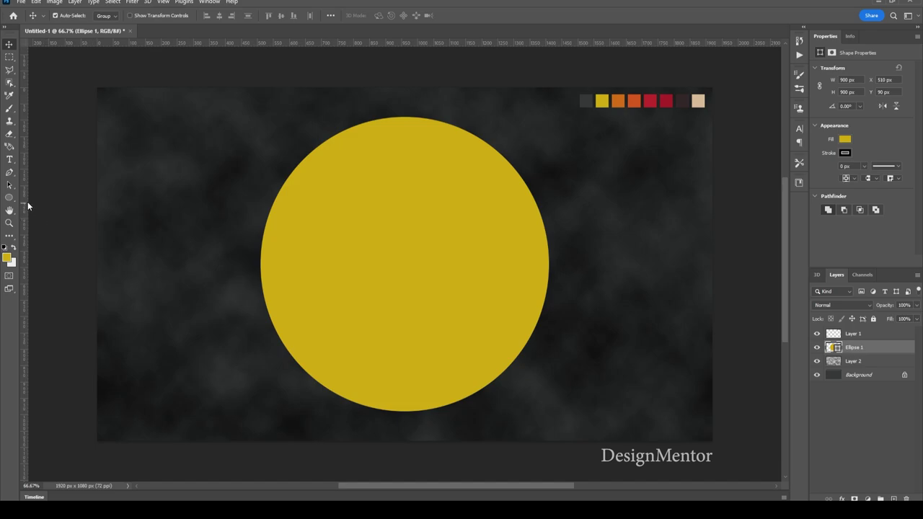
pyautogui.moveTo(27, 202); pyautogui.dragTo(404, 218)
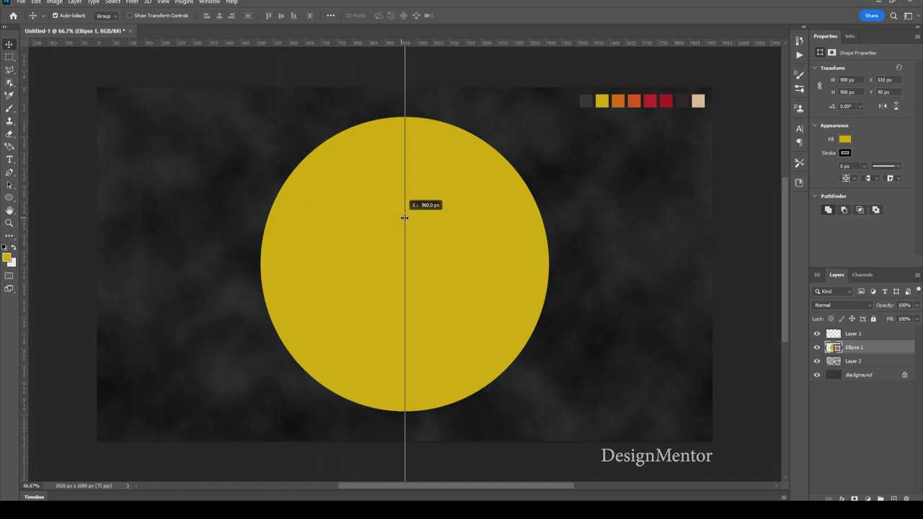
pyautogui.moveTo(466, 44); pyautogui.dragTo(479, 265)
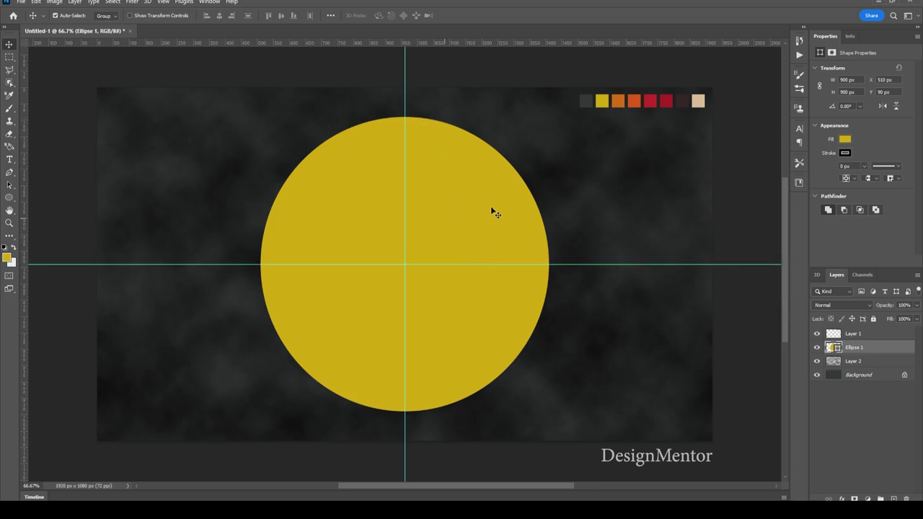
# Rasterize the yellow Ellipse 1 circle layer into pixels
pyautogui.click(7, 257)
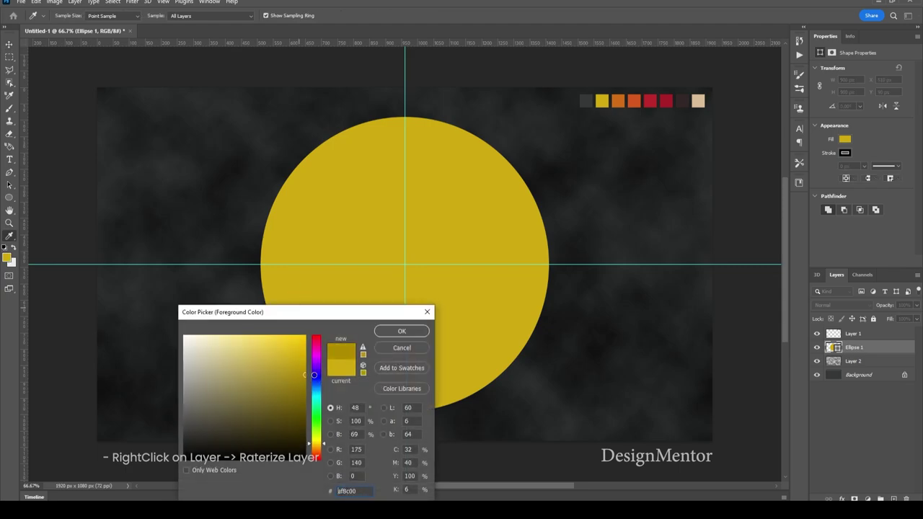
pyautogui.click(406, 331)
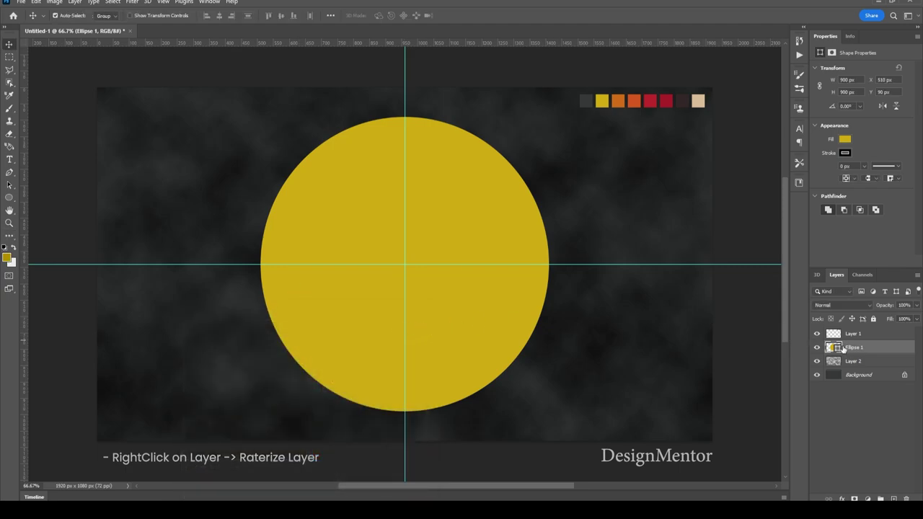
pyautogui.rightClick(867, 349)
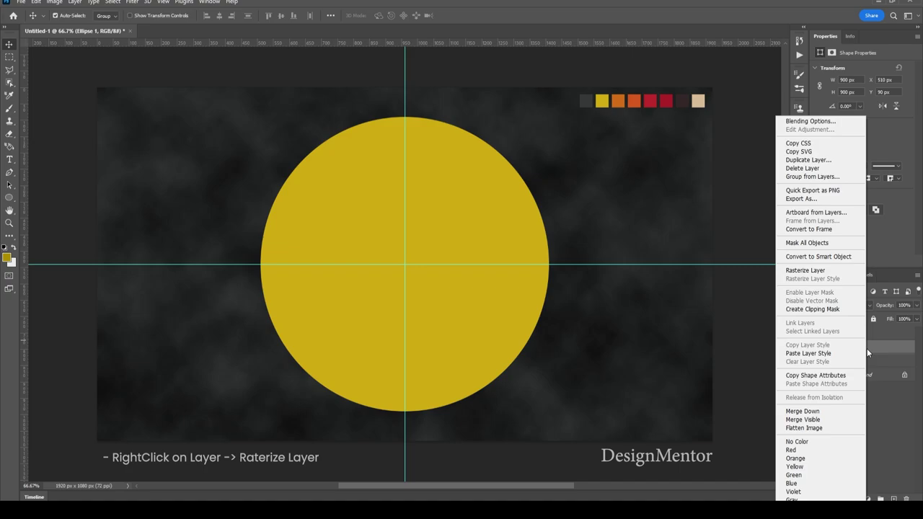
pyautogui.click(815, 272)
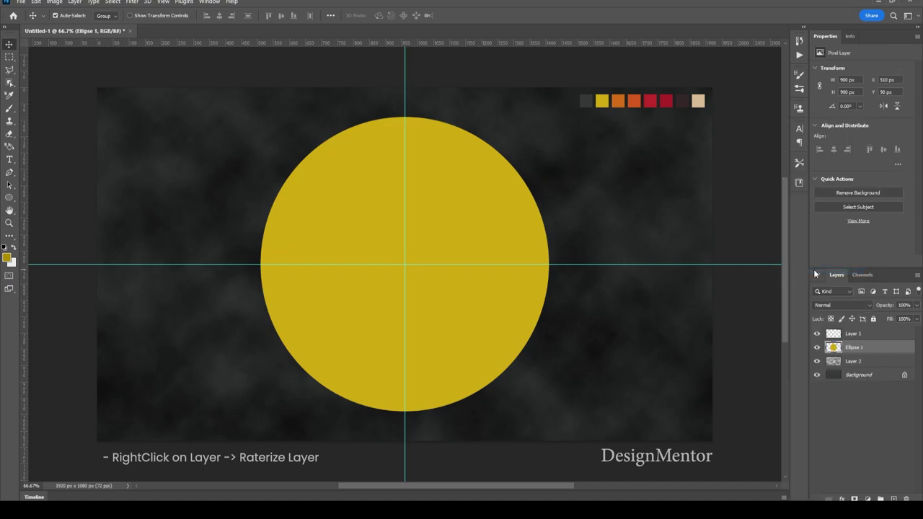
pyautogui.click(9, 198)
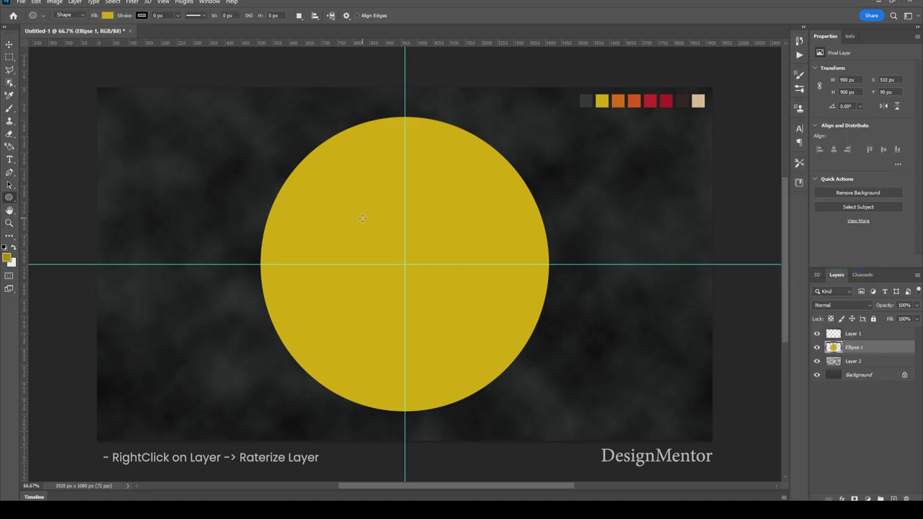
# Draw an 800 × 800 px circle as Ellipse 2
pyautogui.click(362, 217)
pyautogui.write('800')
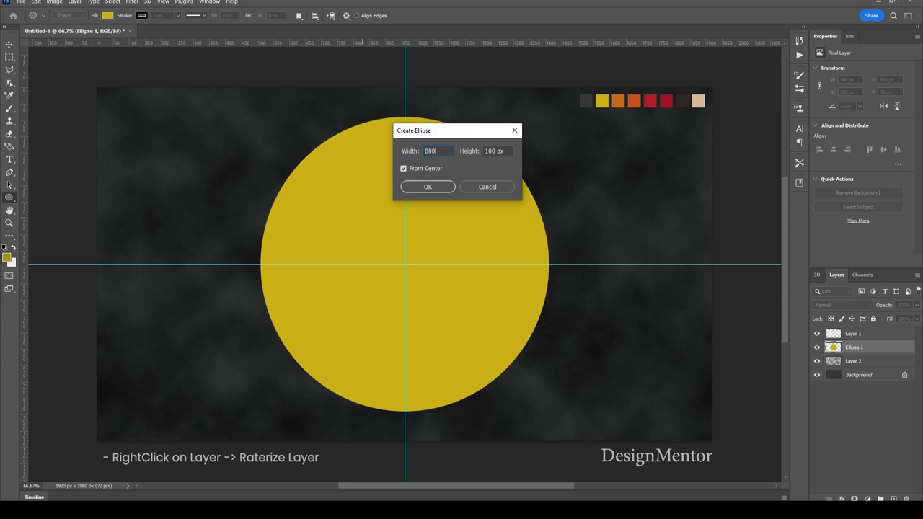
pyautogui.press('Tab')
pyautogui.write('8')
pyautogui.press('Return')
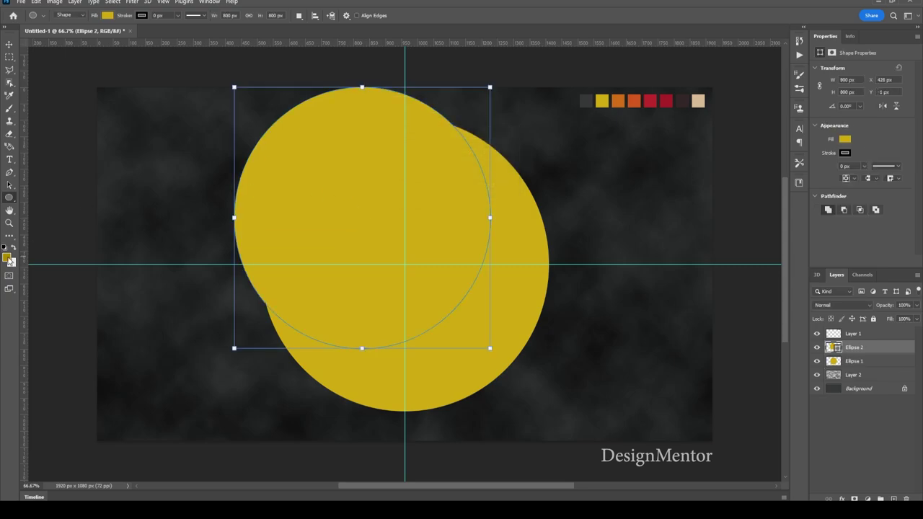
pyautogui.click(8, 257)
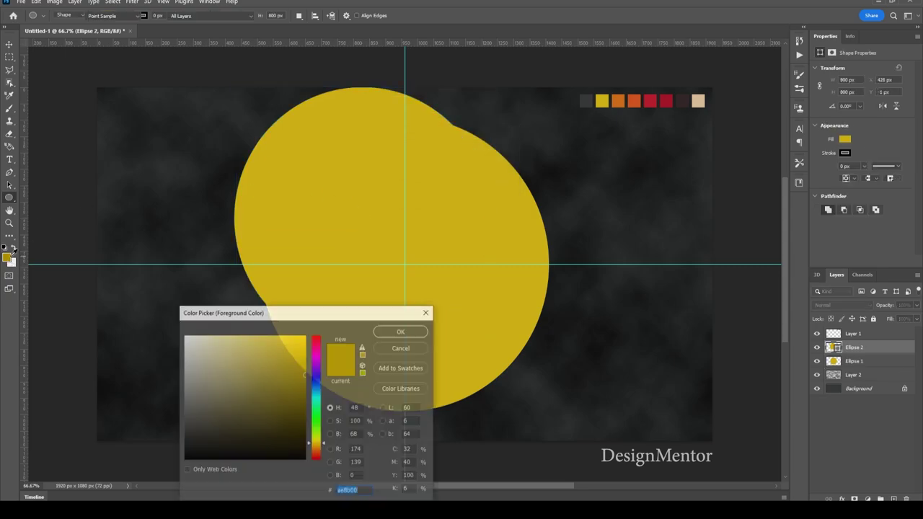
pyautogui.click(394, 330)
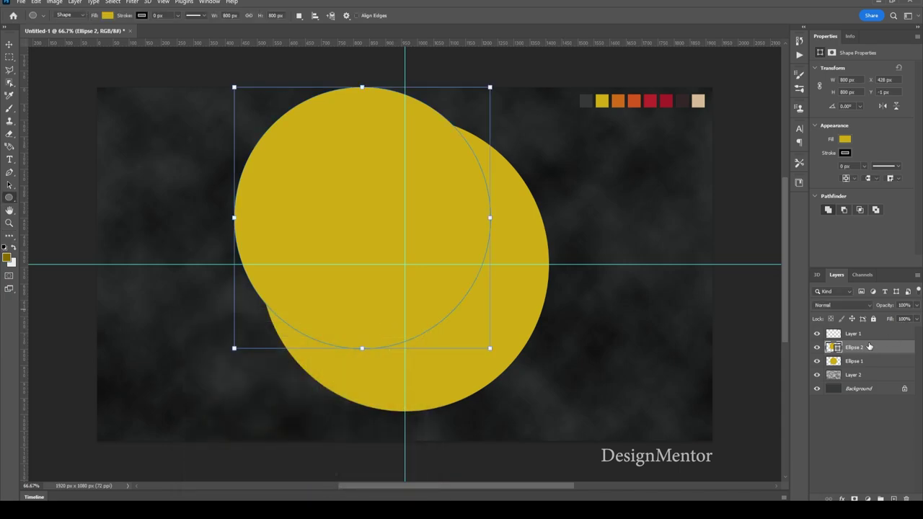
# Give Ellipse 2 a darker gold Color Overlay (#b08d00)
pyautogui.rightClick(869, 346)
pyautogui.click(806, 124)
pyautogui.click(532, 373)
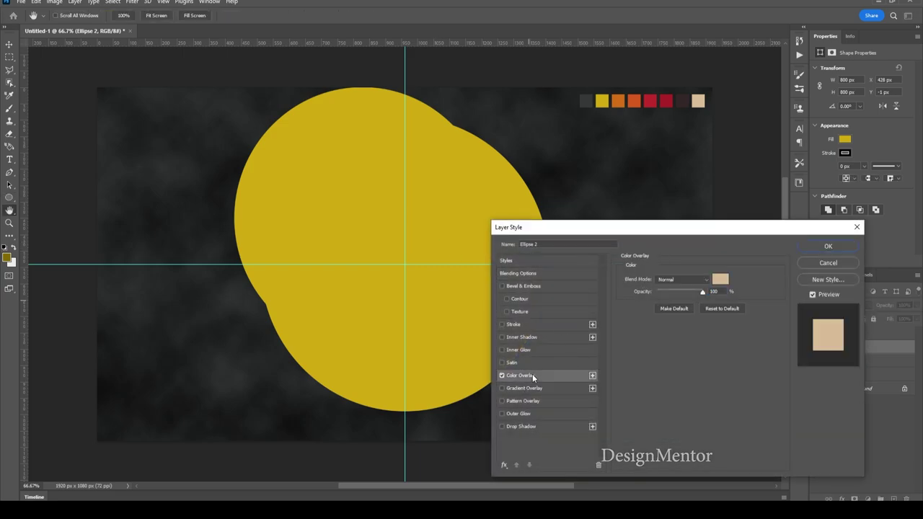
pyautogui.click(720, 279)
pyautogui.click(449, 343)
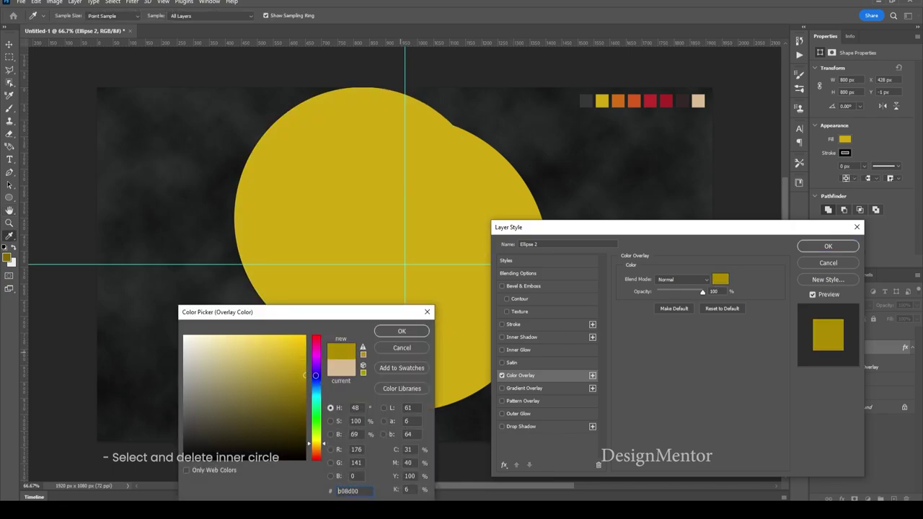
pyautogui.click(401, 330)
pyautogui.click(822, 247)
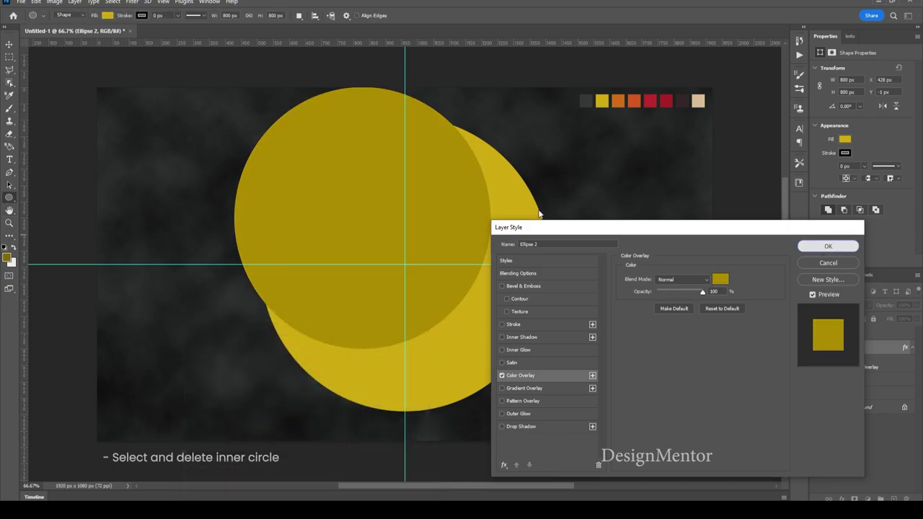
# Centre Ellipse 2 on the canvas and load its outline as a selection
pyautogui.hotkey('ctrl', 'a')
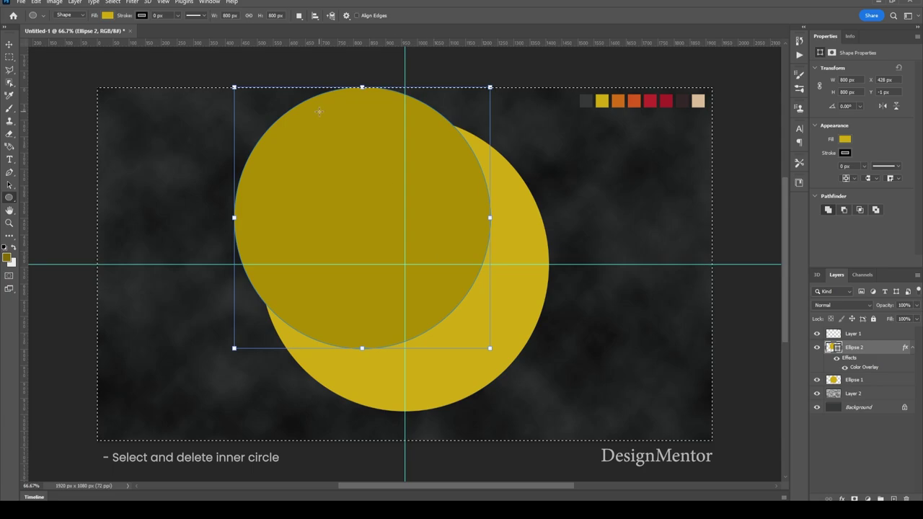
pyautogui.click(9, 44)
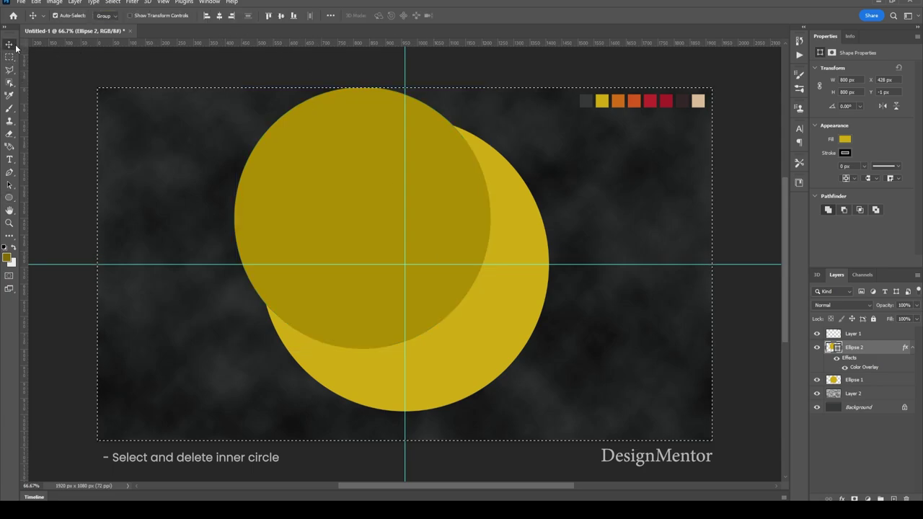
pyautogui.click(219, 15)
pyautogui.click(281, 16)
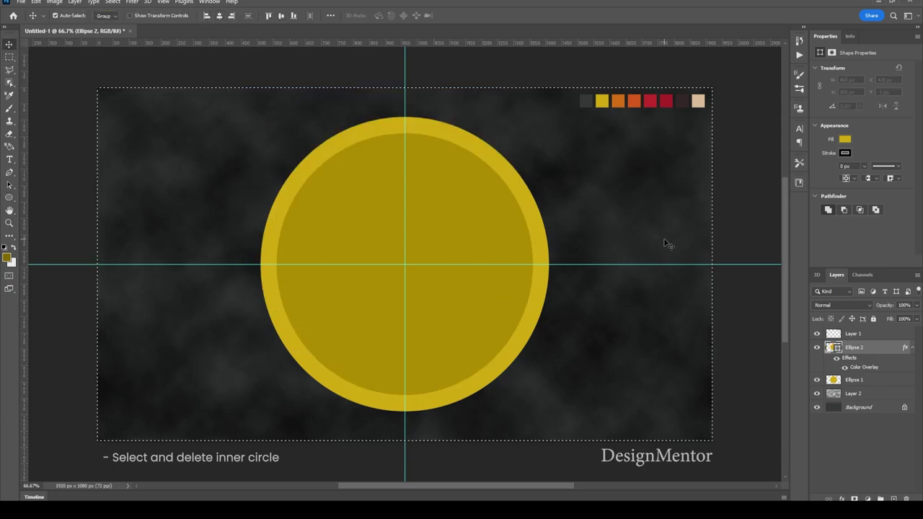
pyautogui.hotkey('ctrl', 'd')
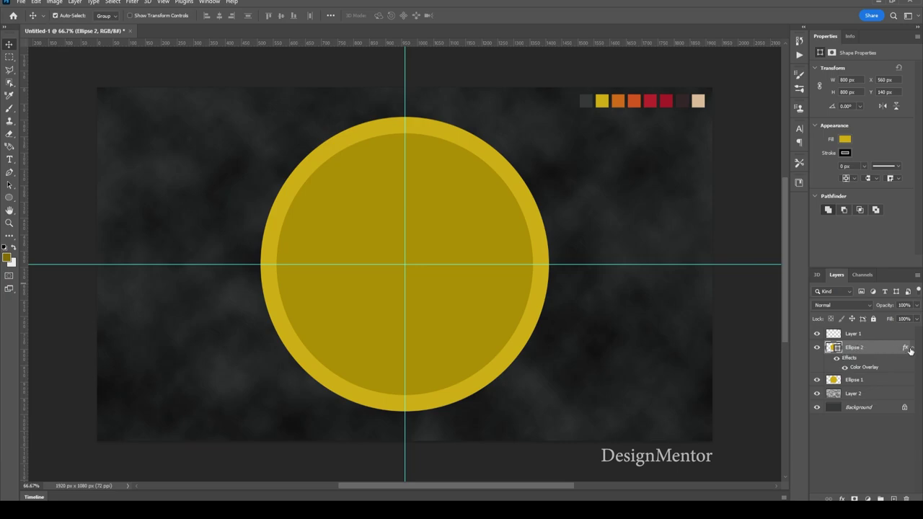
pyautogui.click(910, 350)
pyautogui.keyDown('ctrl'); pyautogui.click(833, 347); pyautogui.keyUp('ctrl')
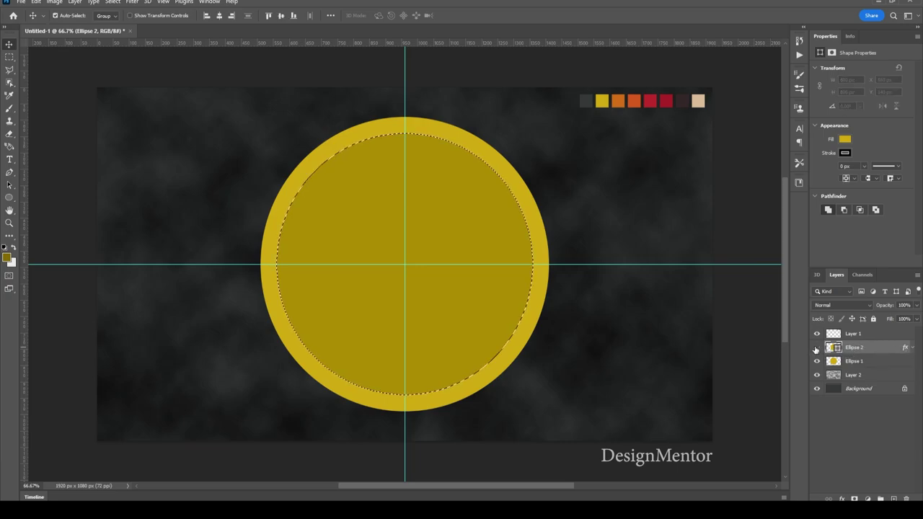
# Cut the 800 px centre out of the yellow circle and delete Ellipse 2
pyautogui.click(817, 347)
pyautogui.click(859, 362)
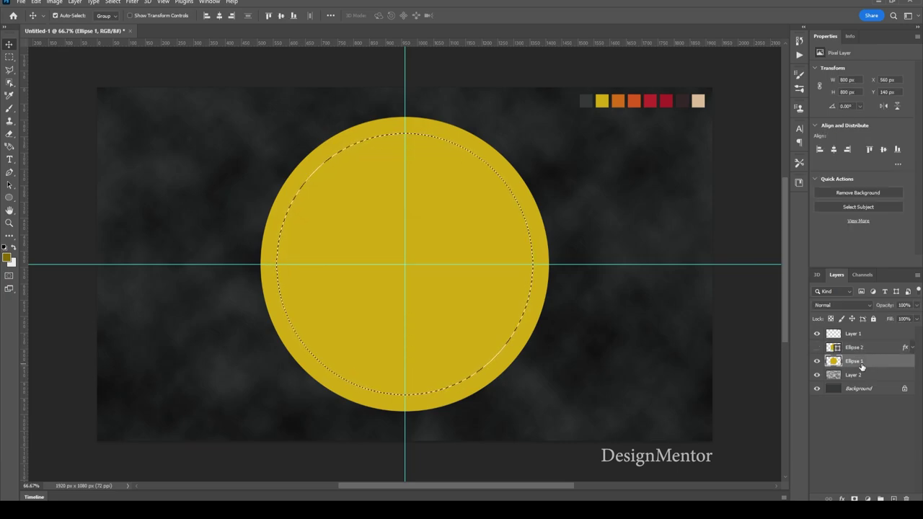
pyautogui.press('Delete')
pyautogui.hotkey('ctrl', 'd')
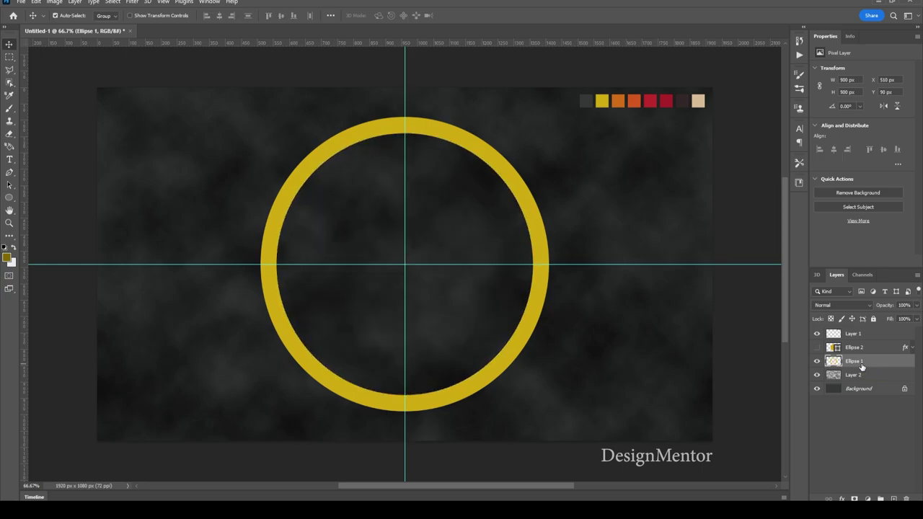
pyautogui.moveTo(859, 351); pyautogui.dragTo(906, 498)
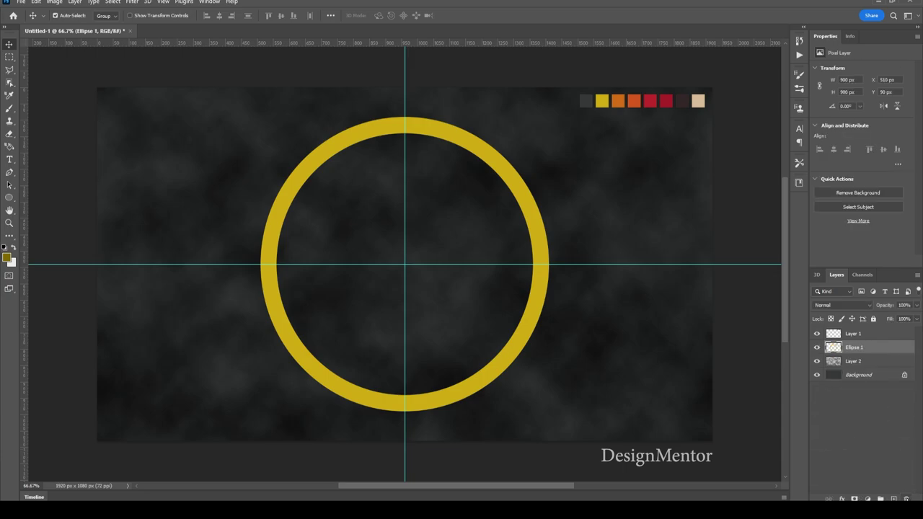
# Sample the orange palette swatch as the foreground colour
pyautogui.press('i')
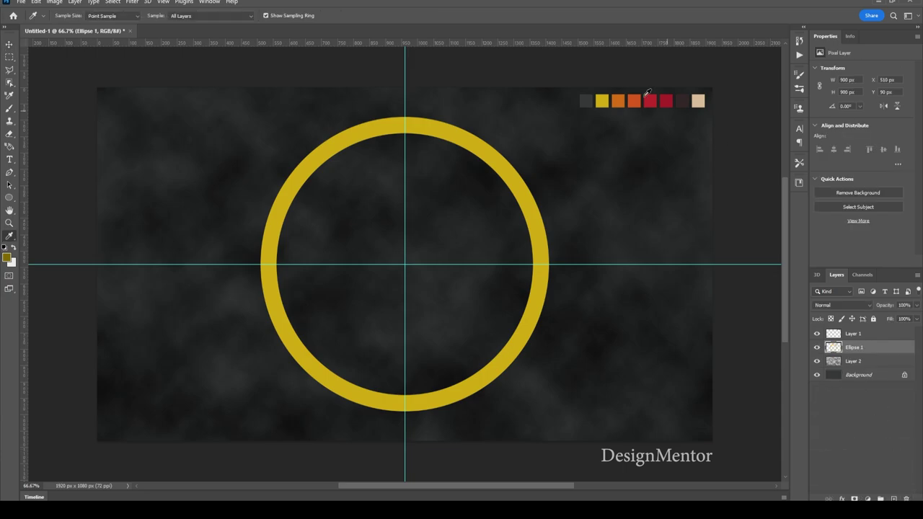
pyautogui.click(621, 96)
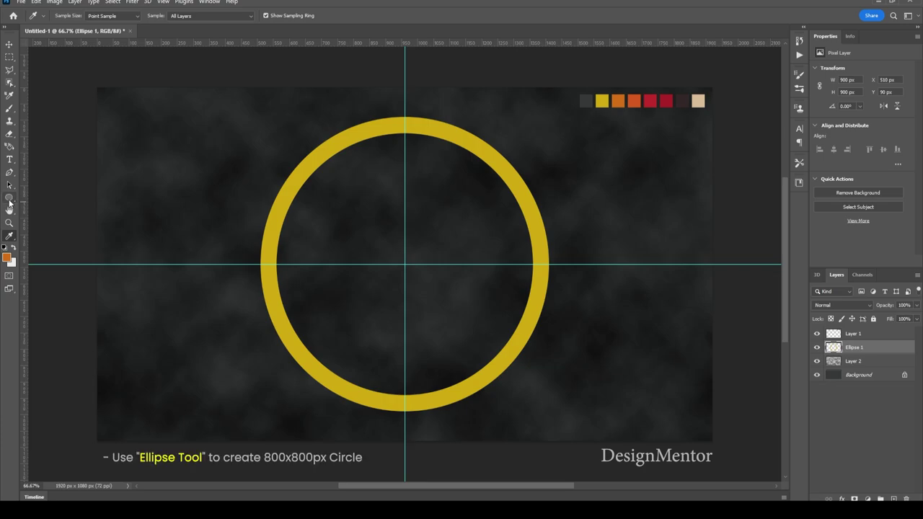
pyautogui.click(9, 201)
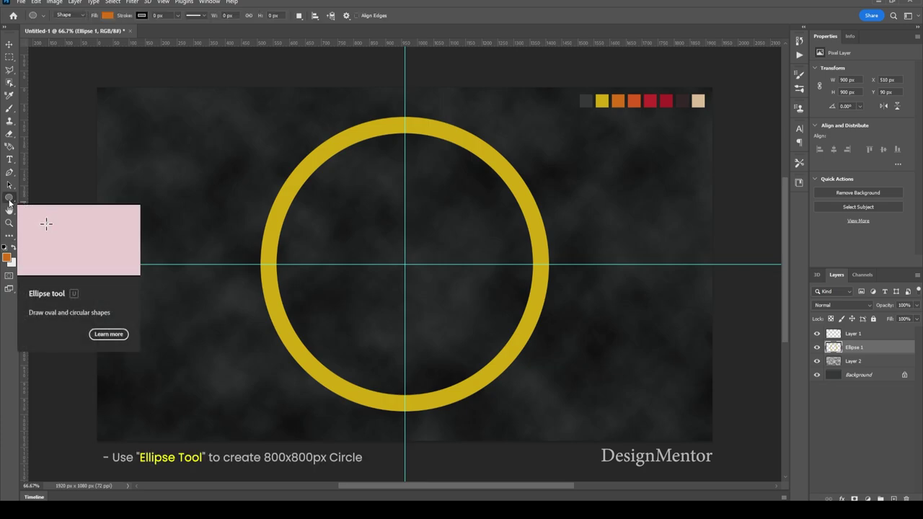
pyautogui.press('i')
pyautogui.click(622, 99)
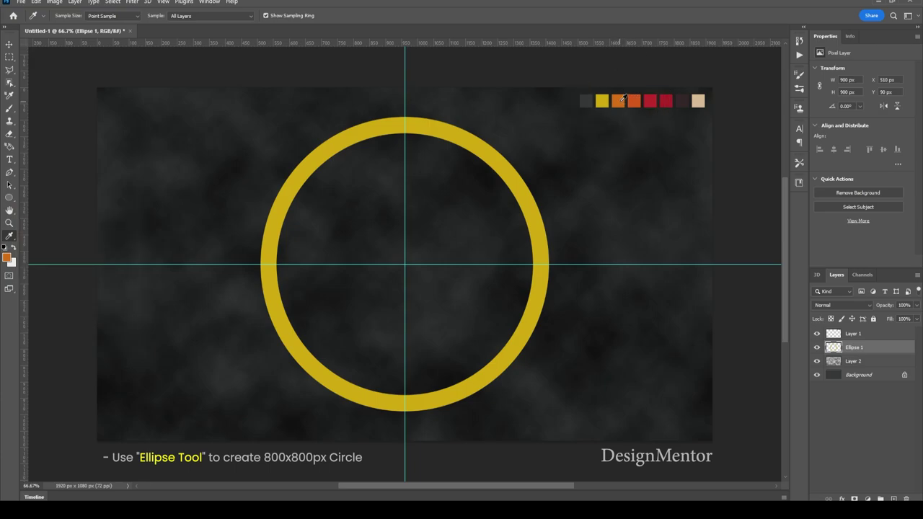
pyautogui.click(8, 196)
# Draw an 800 × 800 px orange circle with the Ellipse Tool
pyautogui.click(362, 213)
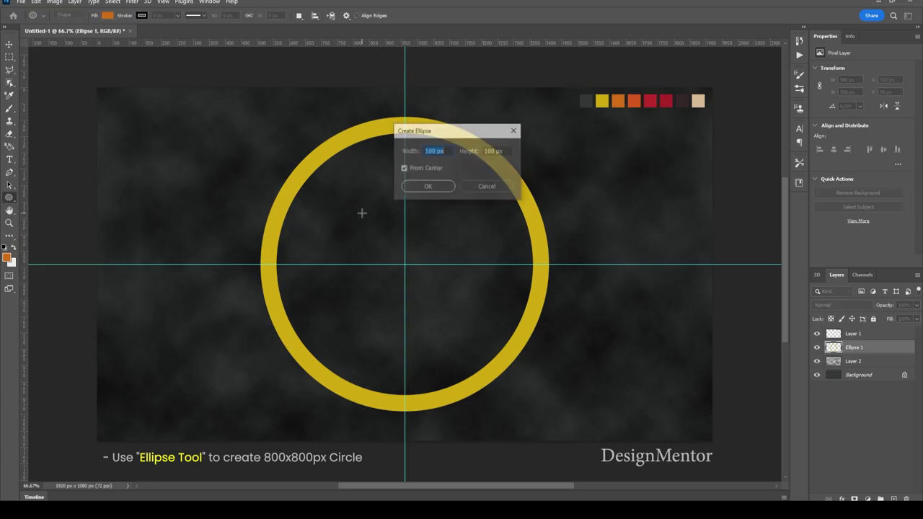
pyautogui.write('800')
pyautogui.press('Tab')
pyautogui.write('8')
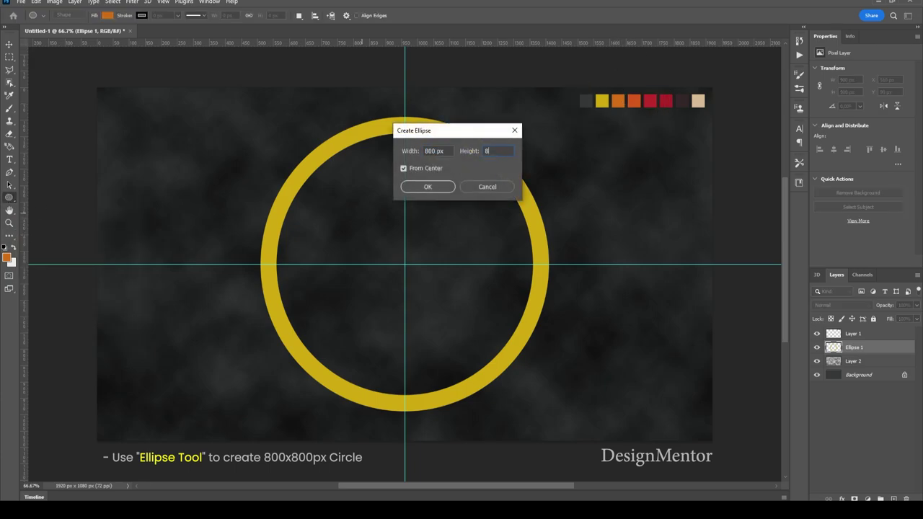
pyautogui.press('Return')
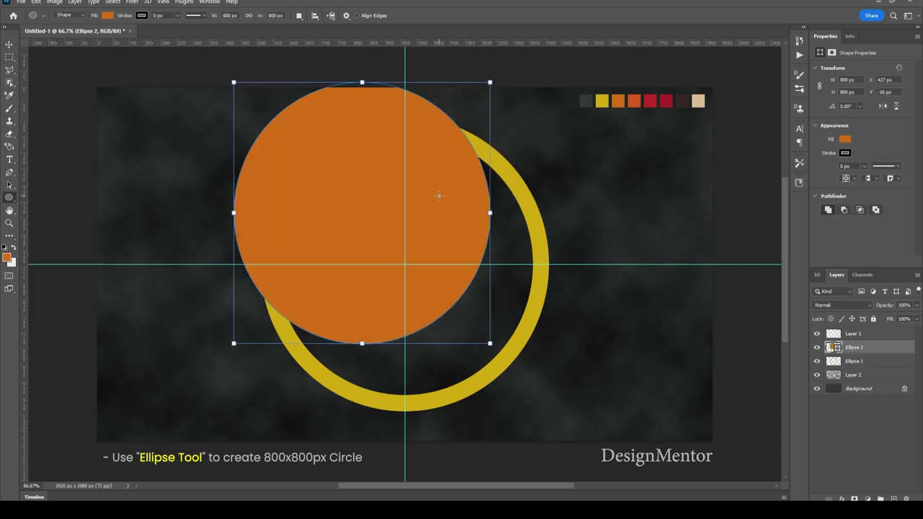
# Centre the orange circle horizontally and vertically on the canvas
pyautogui.hotkey('ctrl', 'a')
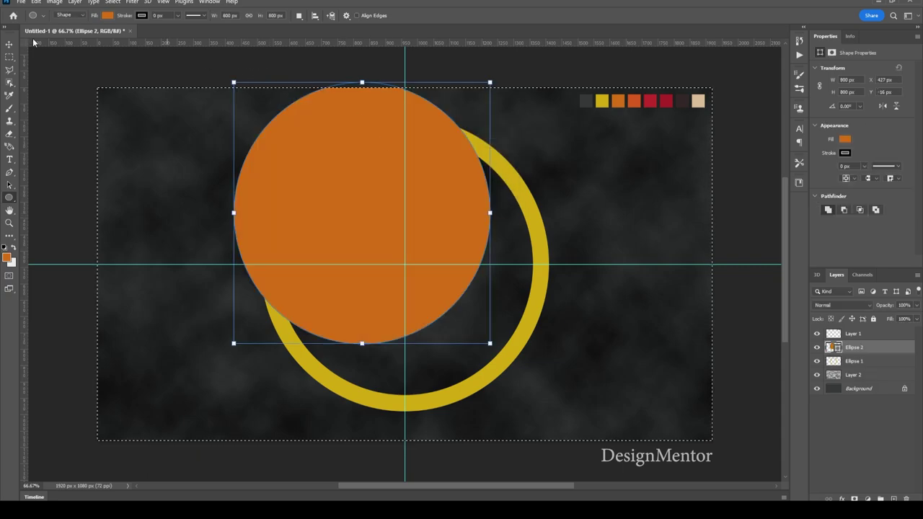
pyautogui.click(8, 44)
pyautogui.click(218, 15)
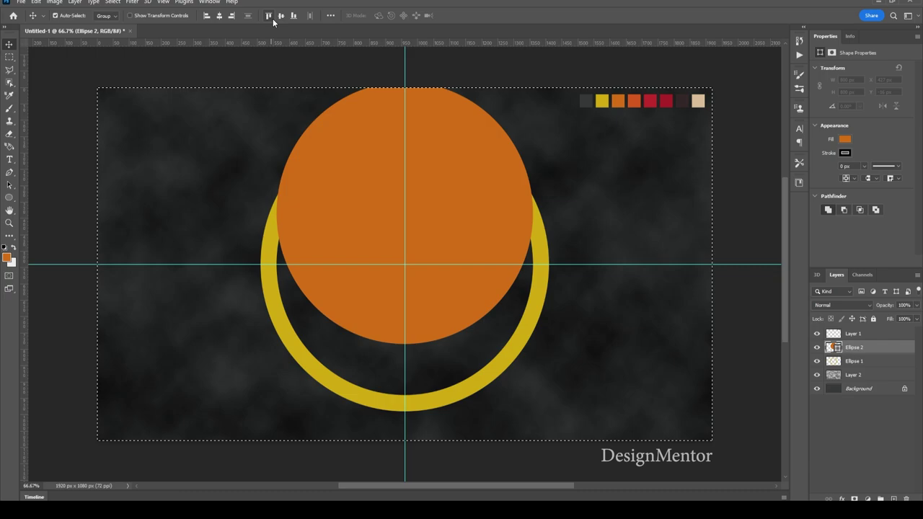
pyautogui.click(280, 15)
pyautogui.hotkey('ctrl', 'd')
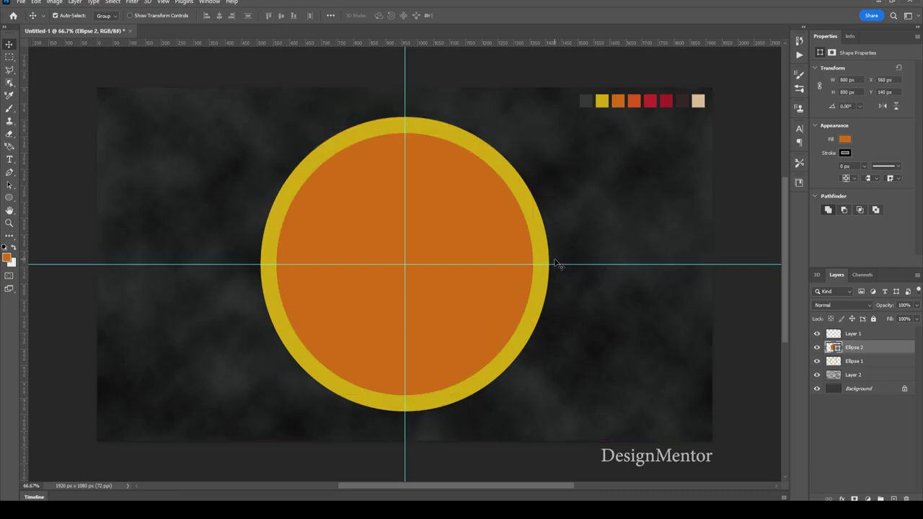
# Rasterize the orange Ellipse 2 layer and sample its orange as foreground
pyautogui.rightClick(858, 350)
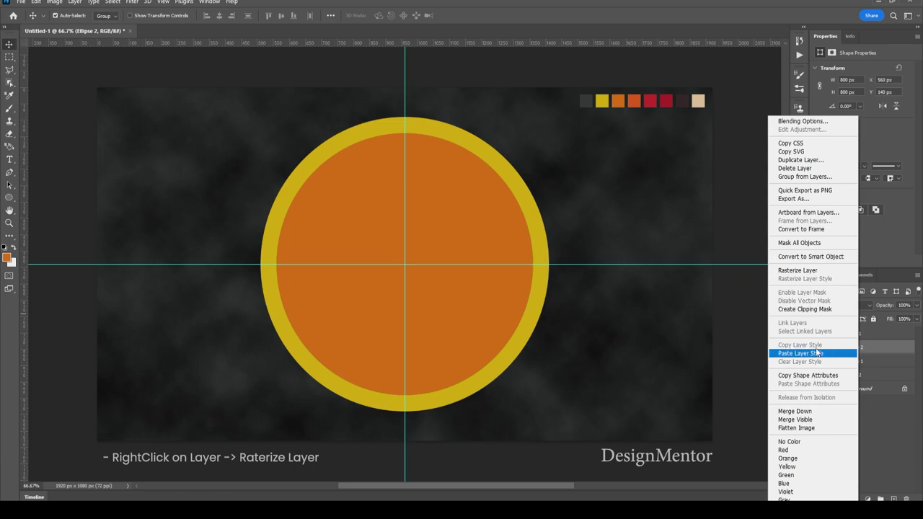
pyautogui.click(800, 270)
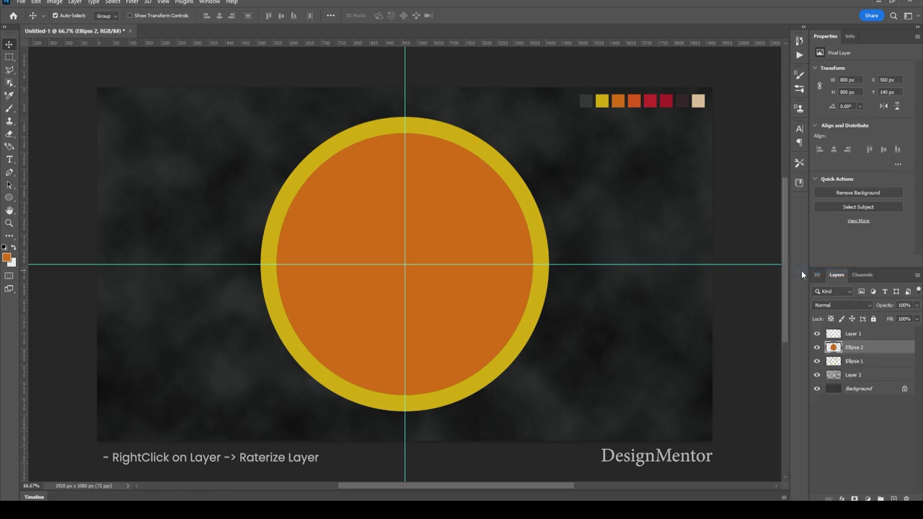
pyautogui.press('i')
pyautogui.click(462, 224)
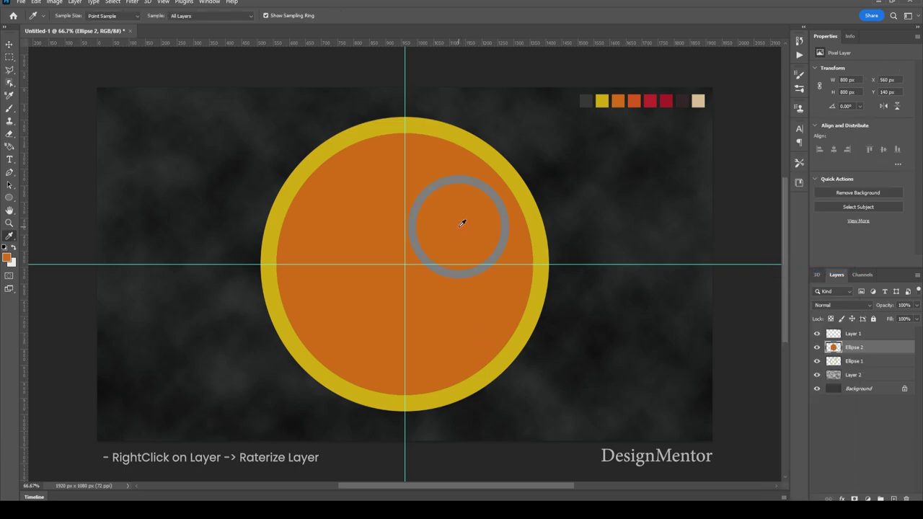
# Darken the foreground colour to orange #b85800 and open the Create Ellipse dialog
pyautogui.click(8, 258)
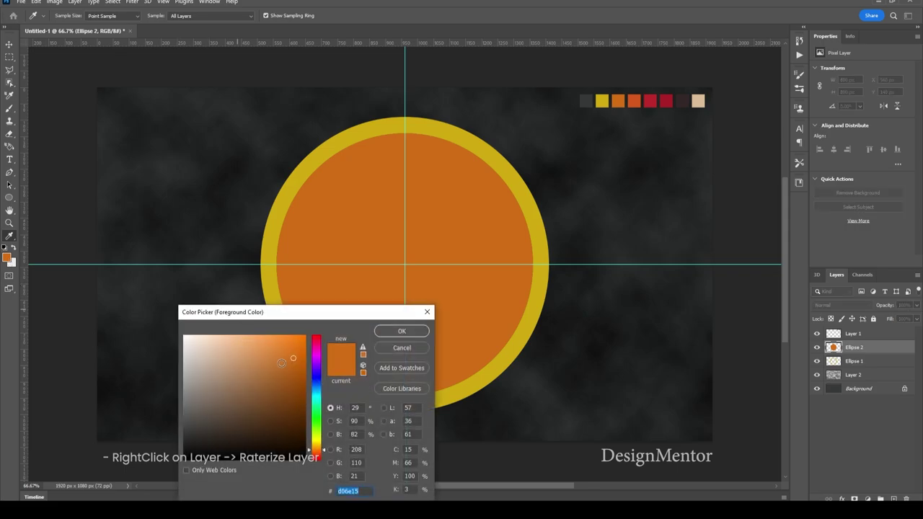
pyautogui.click(418, 331)
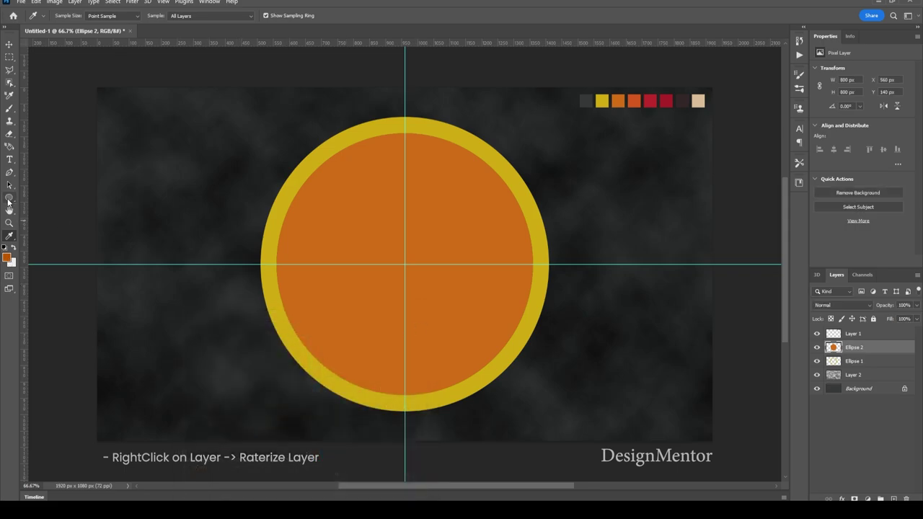
pyautogui.click(9, 197)
pyautogui.click(377, 244)
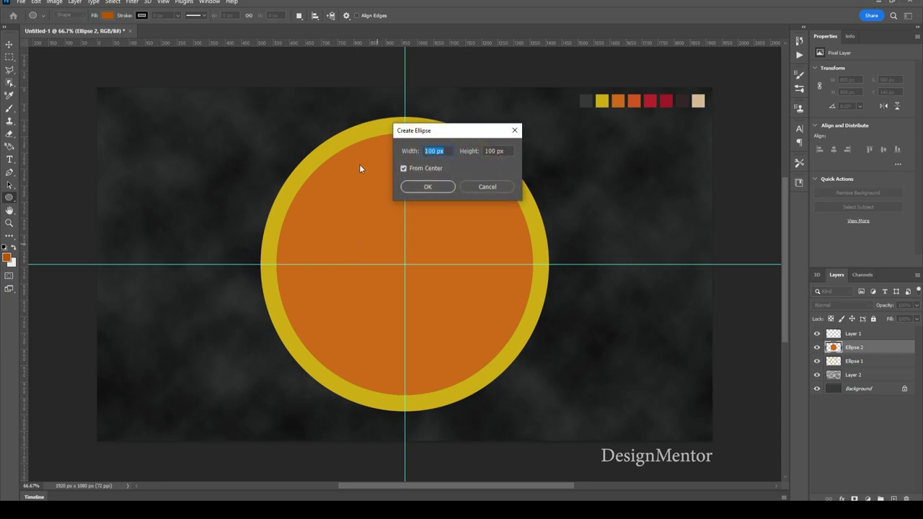
# Create a 700 × 700 px circle, Ellipse 3, and align it to the canvas centre
pyautogui.write('700')
pyautogui.press('Tab')
pyautogui.write('70')
pyautogui.write('0')
pyautogui.press('Return')
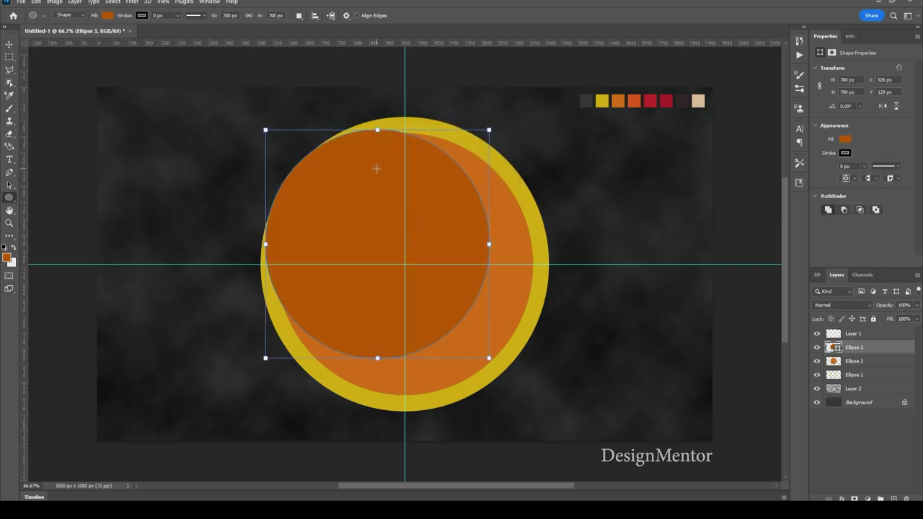
pyautogui.hotkey('ctrl', 'a')
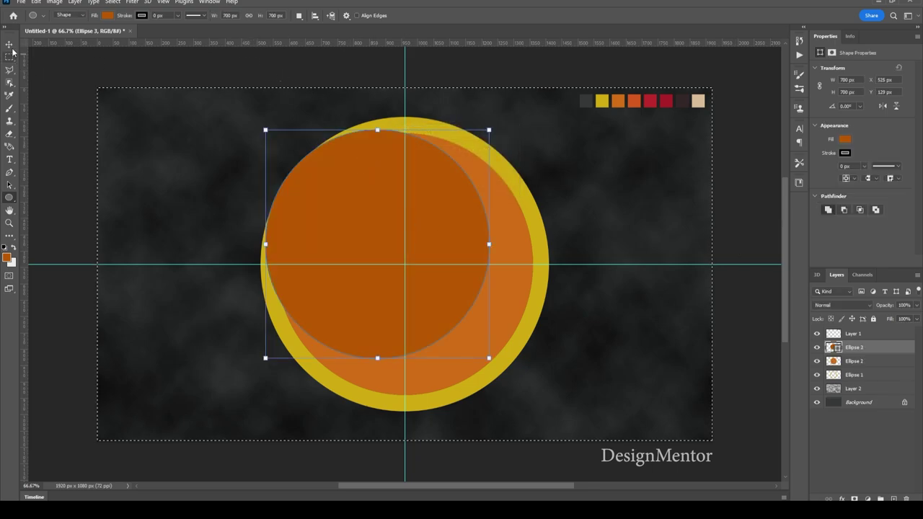
pyautogui.click(9, 46)
pyautogui.click(281, 18)
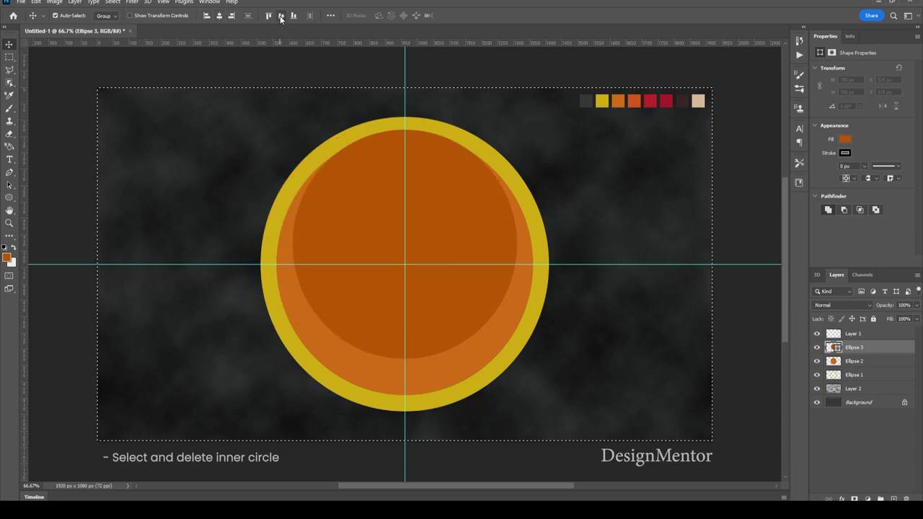
pyautogui.click(280, 17)
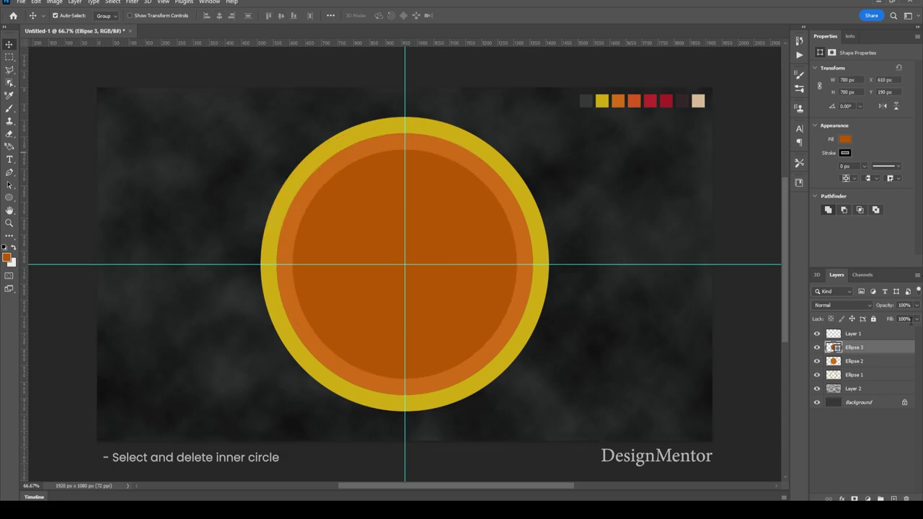
# Cut Ellipse 3's 700 px shape out of orange Ellipse 2, then delete the Ellipse 3 layer
pyautogui.keyDown('ctrl'); pyautogui.click(833, 348); pyautogui.keyUp('ctrl')
pyautogui.click(816, 347)
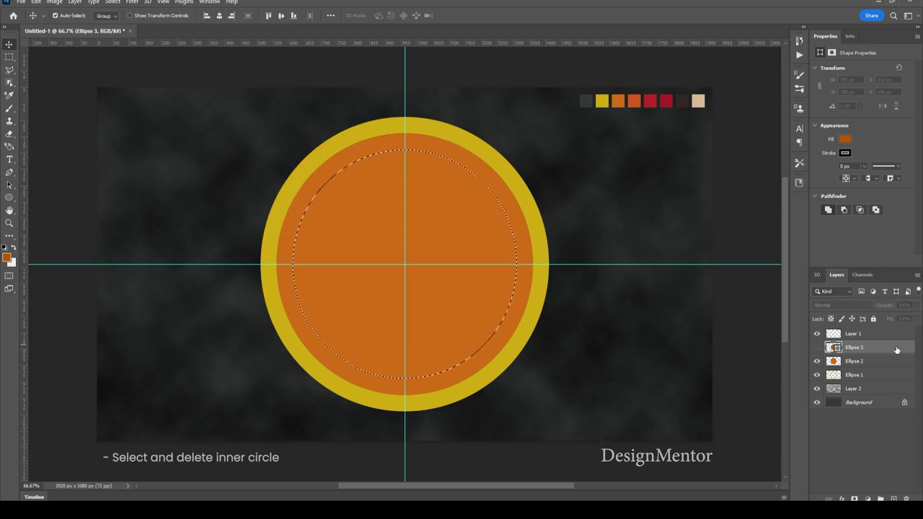
pyautogui.click(866, 364)
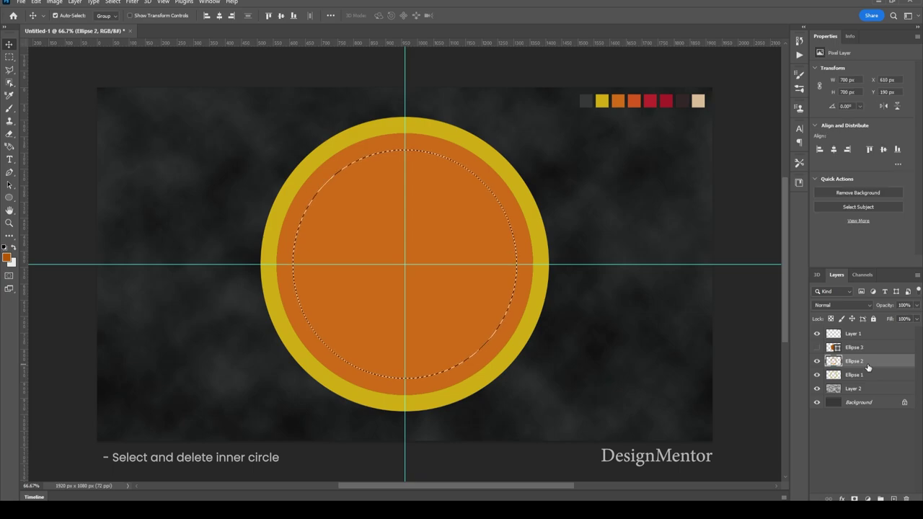
pyautogui.press('Delete')
pyautogui.hotkey('ctrl', 'd')
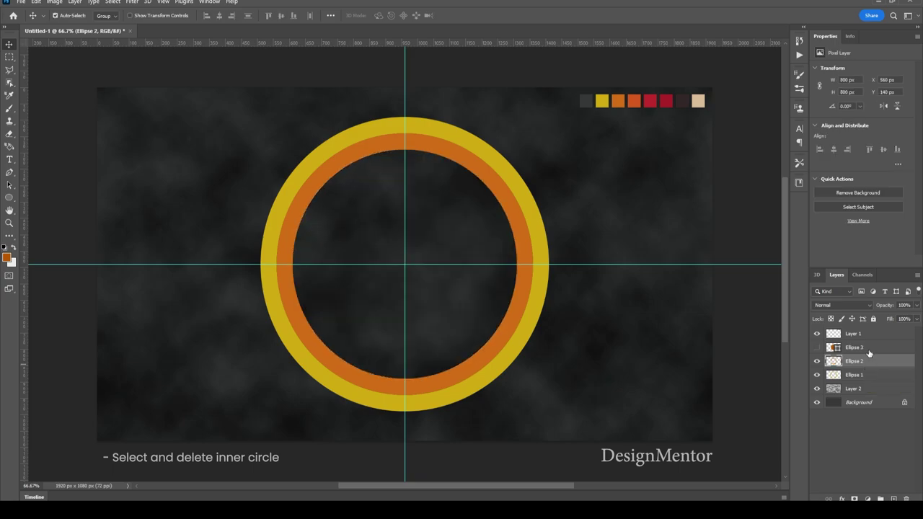
pyautogui.moveTo(868, 351); pyautogui.dragTo(906, 499)
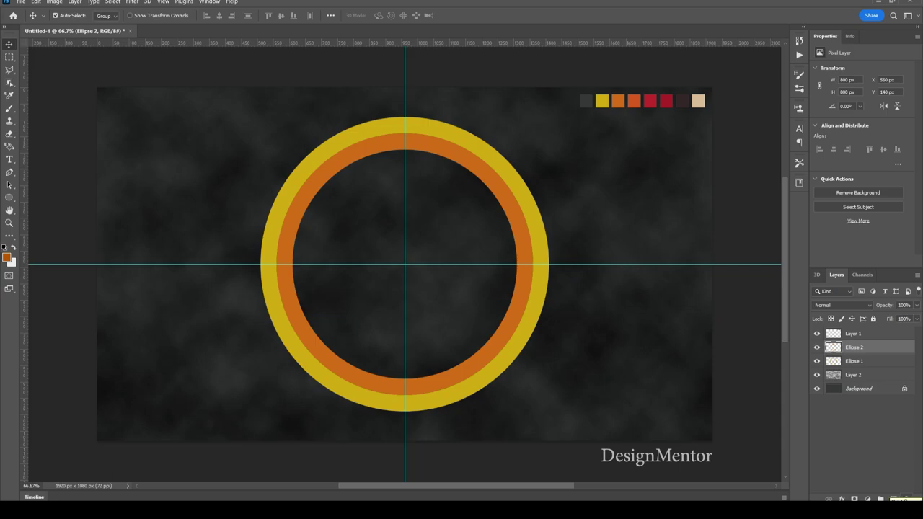
pyautogui.press('i')
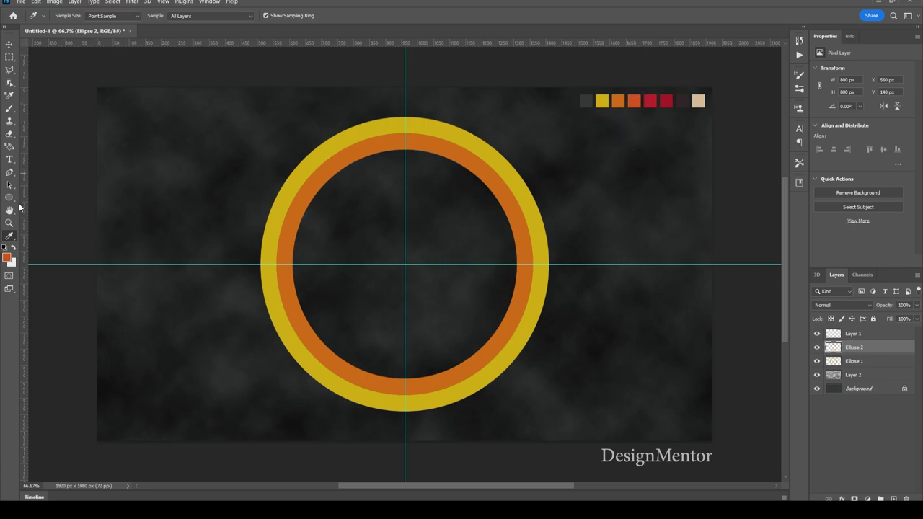
# Draw a 700 × 700 px red-orange circle and align it to the canvas centre
pyautogui.click(9, 199)
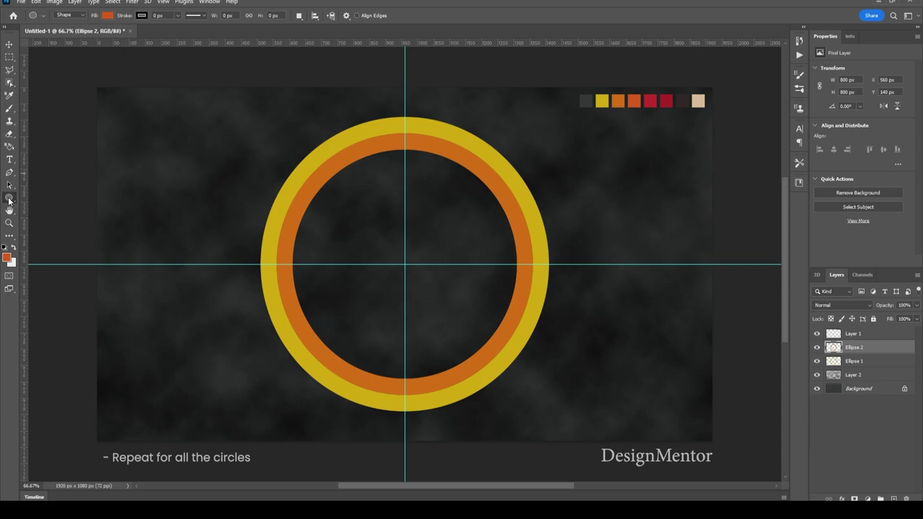
pyautogui.click(340, 216)
pyautogui.write('700')
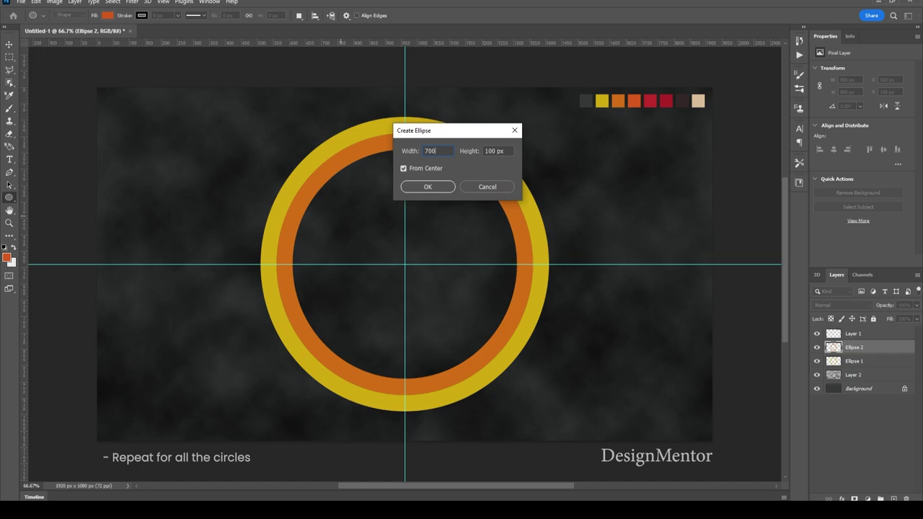
pyautogui.press('Tab')
pyautogui.write('700')
pyautogui.press('Return')
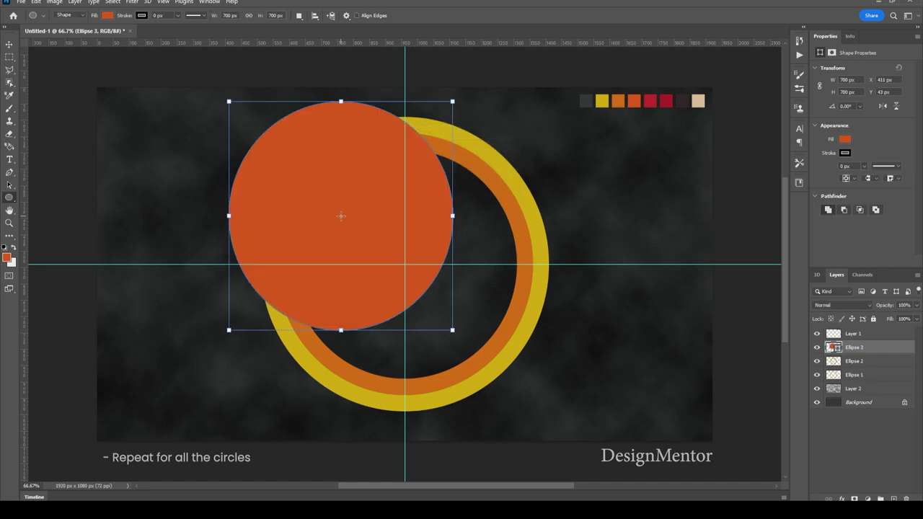
pyautogui.click(8, 44)
pyautogui.hotkey('ctrl', 'a')
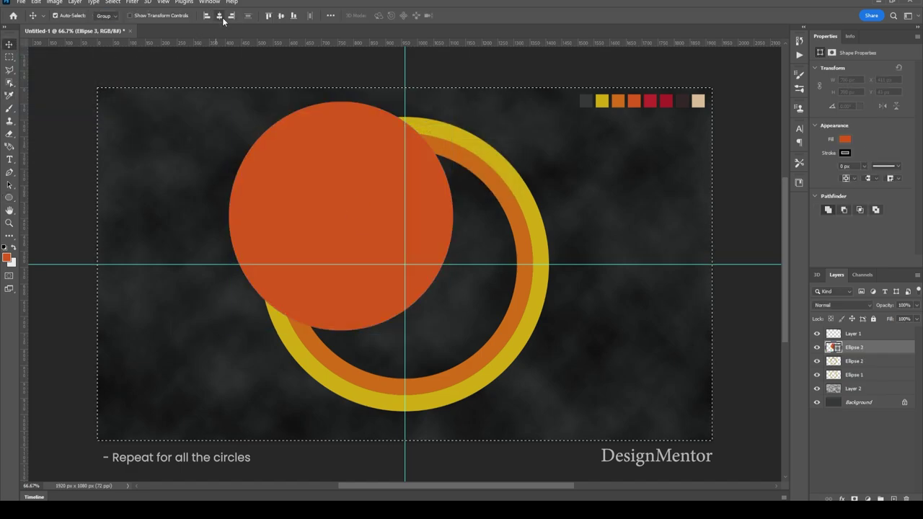
pyautogui.click(220, 15)
pyautogui.click(279, 16)
# Rasterize the new Ellipse 3 layer and set a slightly darker foreground colour
pyautogui.rightClick(873, 350)
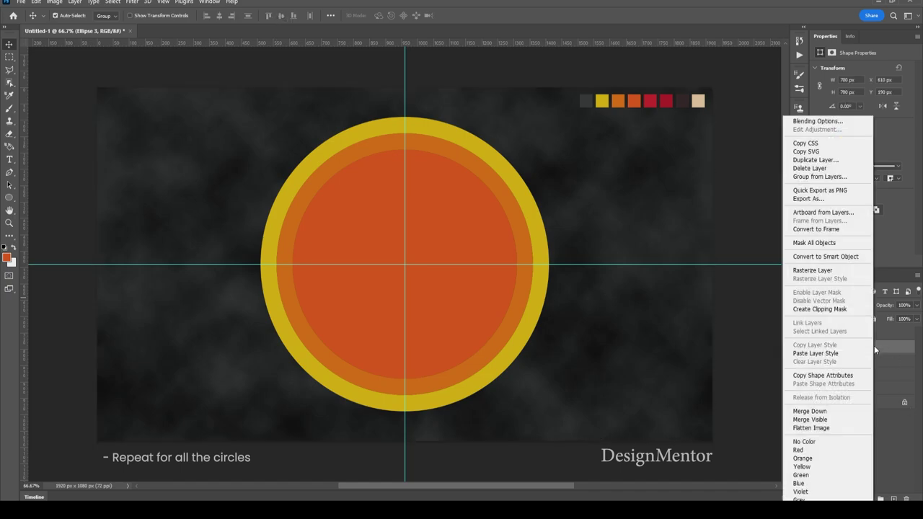
pyautogui.click(835, 273)
pyautogui.press('i')
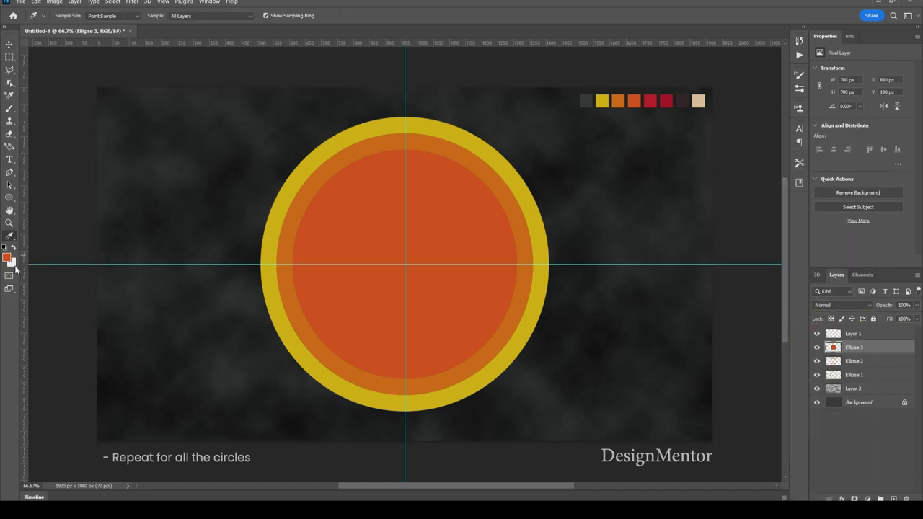
pyautogui.click(7, 257)
pyautogui.click(400, 330)
# Draw a 600 px helper circle and centre it on the canvas
pyautogui.press('u')
pyautogui.click(396, 232)
pyautogui.press('Tab')
pyautogui.press('Return')
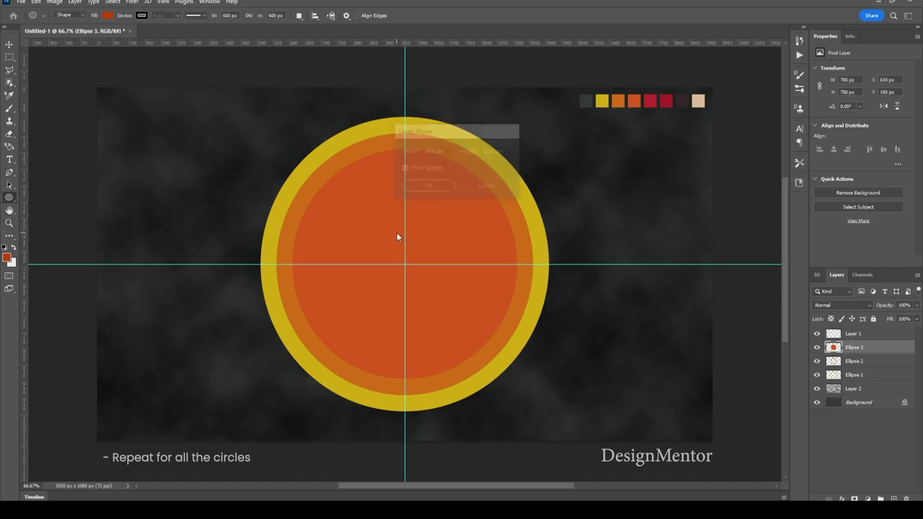
pyautogui.press('v')
pyautogui.click(219, 15)
pyautogui.click(280, 15)
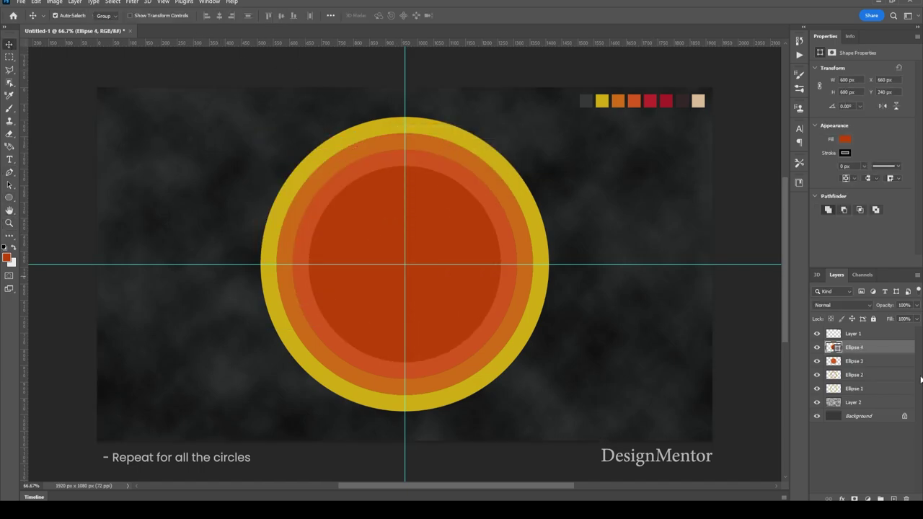
# Cut the helper circle's area out of Ellipse 3 and delete the Ellipse 4 helper layer
pyautogui.keyDown('ctrl'); pyautogui.click(833, 347); pyautogui.keyUp('ctrl')
pyautogui.click(817, 346)
pyautogui.click(869, 360)
pyautogui.press('Delete')
pyautogui.click(869, 348)
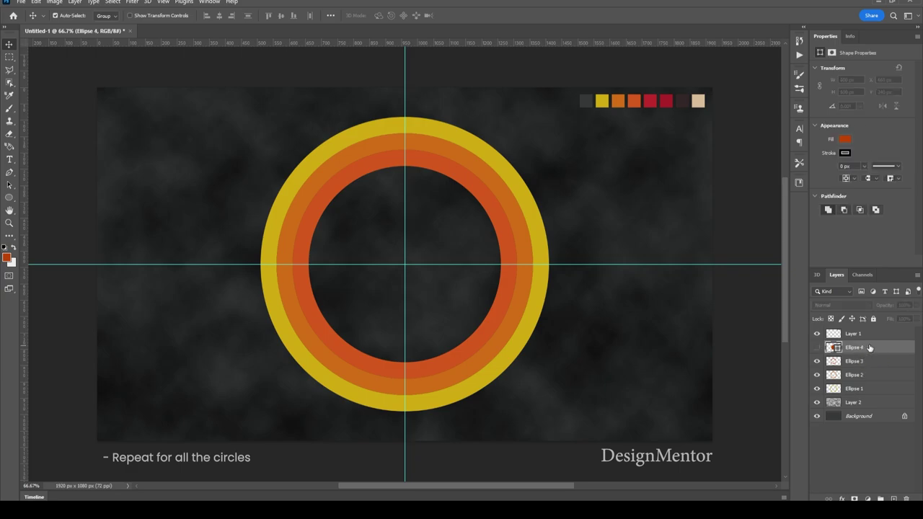
pyautogui.press('Delete')
# Sample the red swatch and draw a 600 × 600 px red circle
pyautogui.press('i')
pyautogui.click(652, 99)
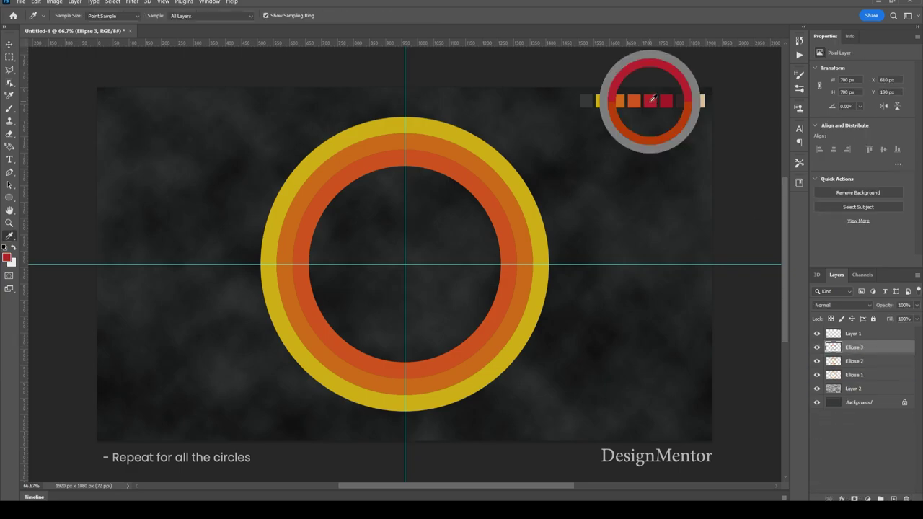
pyautogui.press('u')
pyautogui.click(384, 227)
pyautogui.write('600')
pyautogui.press('Tab')
pyautogui.write('600')
pyautogui.press('Return')
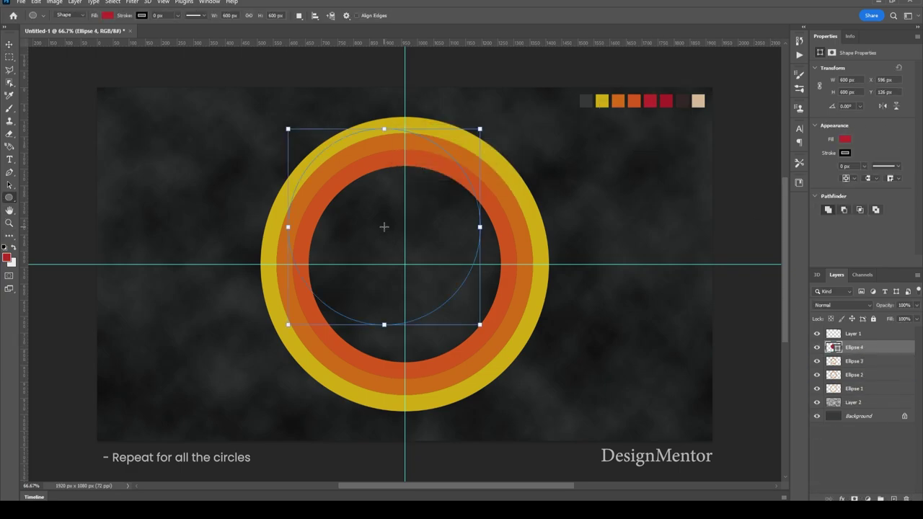
# Centre the red circle on the canvas, rasterize its layer, and set a new foreground colour
pyautogui.click(10, 44)
pyautogui.hotkey('ctrl', 'a')
pyautogui.click(219, 15)
pyautogui.click(281, 15)
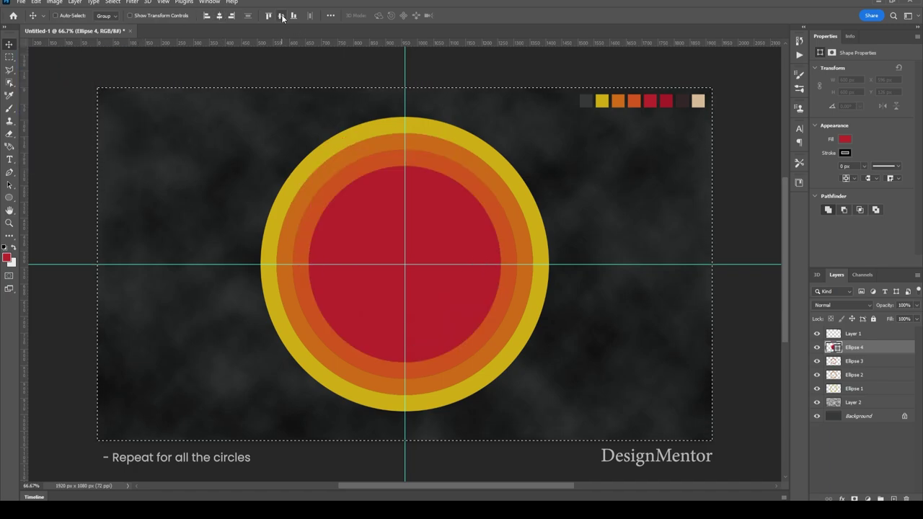
pyautogui.hotkey('ctrl', 'd')
pyautogui.rightClick(905, 346)
pyautogui.click(840, 271)
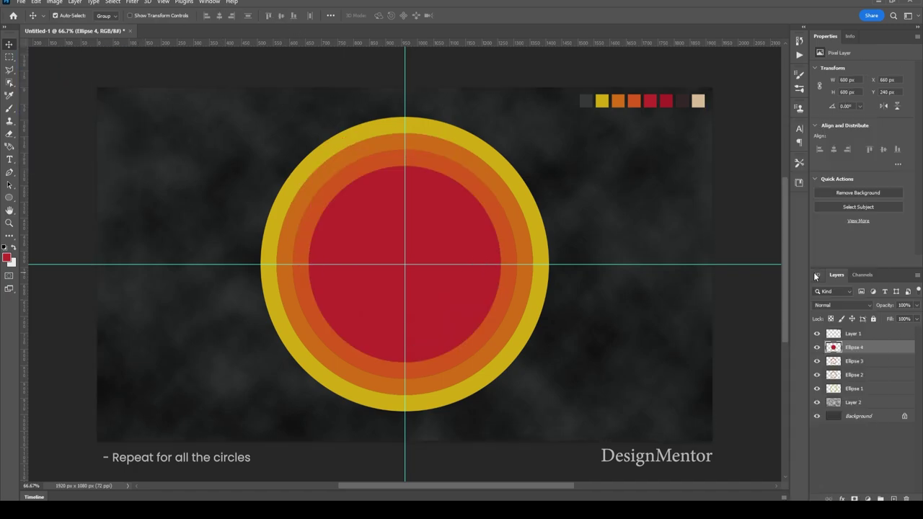
pyautogui.click(6, 257)
pyautogui.click(401, 331)
# Draw a 500 × 500 px circle and centre it on the canvas
pyautogui.press('u')
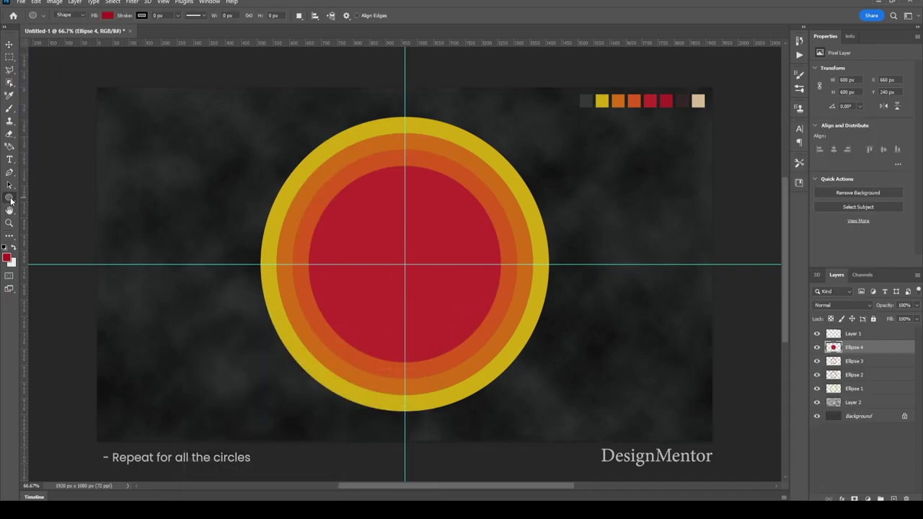
pyautogui.click(407, 220)
pyautogui.write('500')
pyautogui.press('Tab')
pyautogui.write('500')
pyautogui.press('Return')
pyautogui.hotkey('ctrl', 'a')
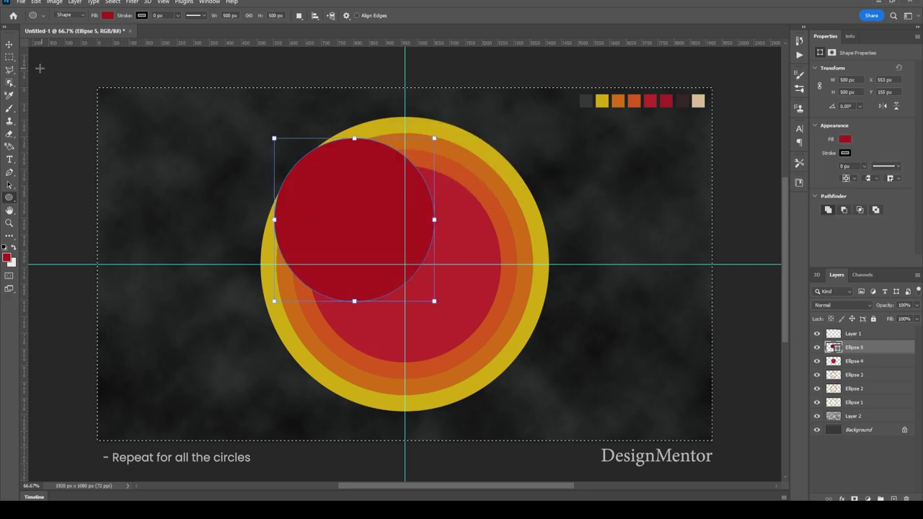
pyautogui.press('v')
pyautogui.click(219, 15)
pyautogui.click(281, 15)
# Cut the 500 px circle out of red ring Ellipse 4 and delete the Ellipse 5 layer
pyautogui.keyDown('ctrl'); pyautogui.click(833, 347); pyautogui.keyUp('ctrl')
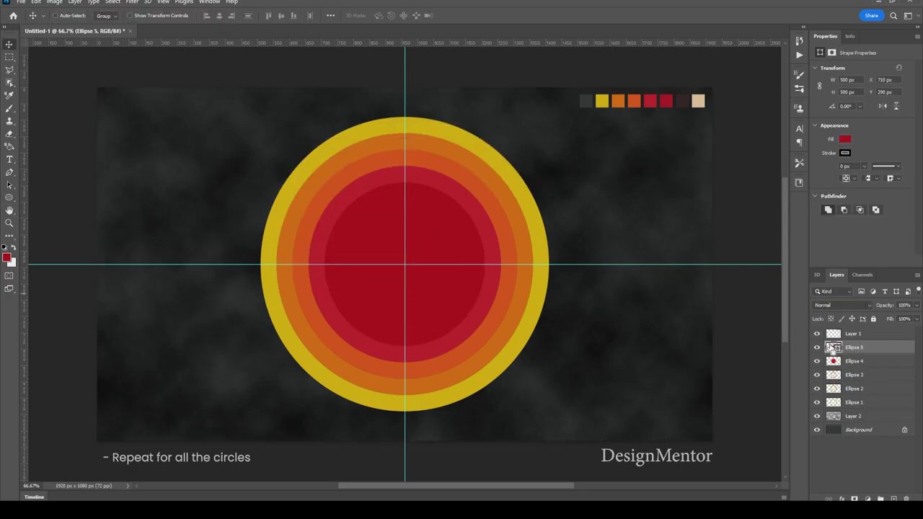
pyautogui.click(816, 347)
pyautogui.click(853, 360)
pyautogui.press('Delete')
pyautogui.hotkey('ctrl', 'd')
pyautogui.moveTo(853, 346); pyautogui.dragTo(906, 498)
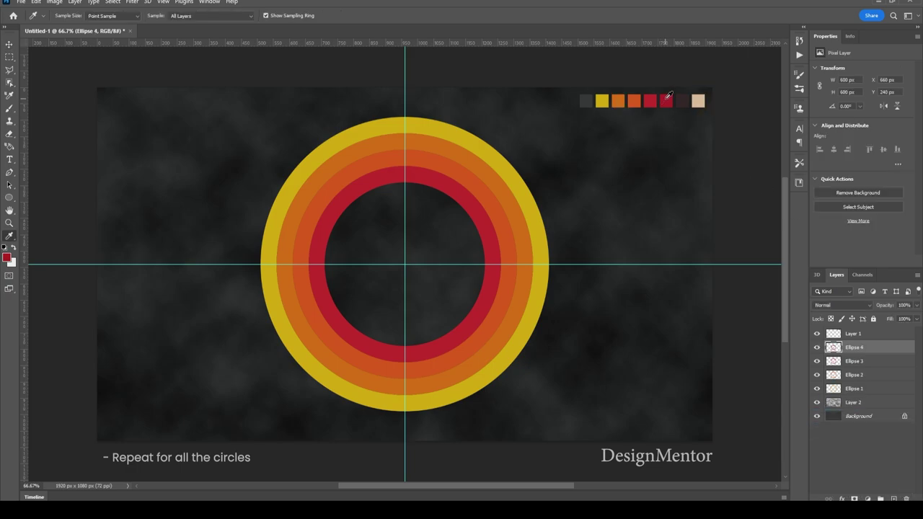
# Draw a circle sized 330 px, centre it on the canvas, and set a new foreground colour
pyautogui.click(9, 196)
pyautogui.click(369, 234)
pyautogui.write('330')
pyautogui.press('Tab')
pyautogui.write('330')
pyautogui.press('Return')
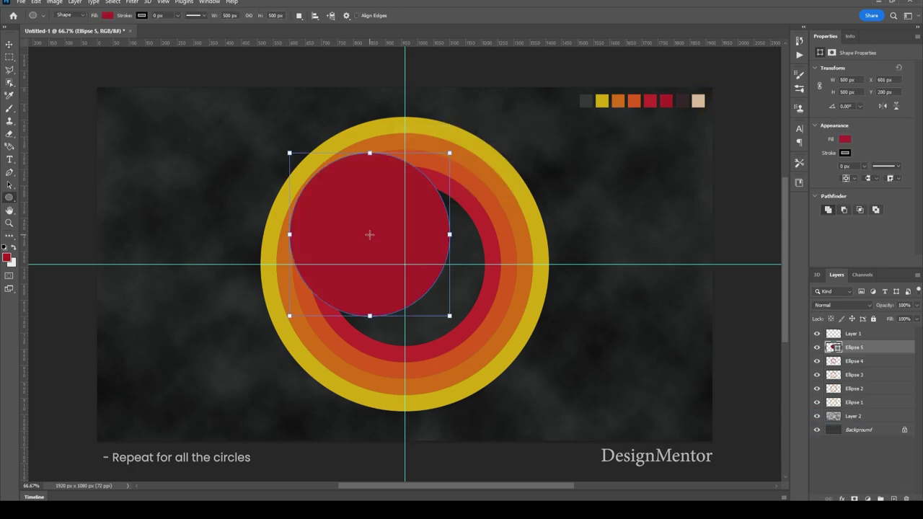
pyautogui.press('v')
pyautogui.hotkey('ctrl', 'a')
pyautogui.click(220, 15)
pyautogui.click(280, 15)
pyautogui.hotkey('ctrl', 'd')
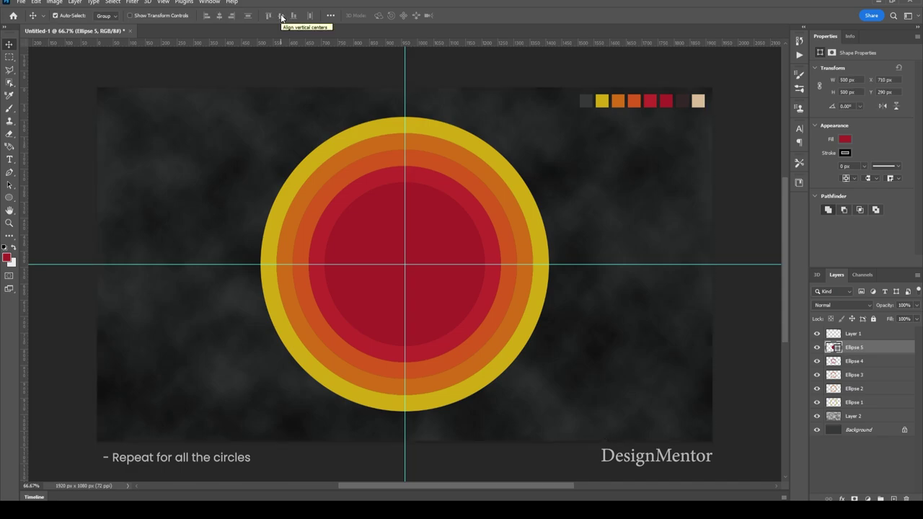
pyautogui.click(7, 257)
pyautogui.click(396, 330)
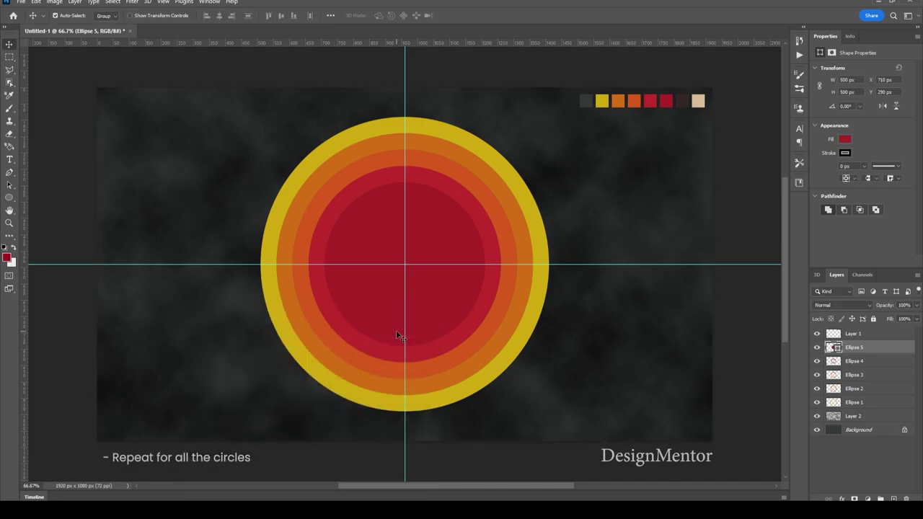
# Draw a 400 × 400 px circle and move it to the canvas centre
pyautogui.click(9, 198)
pyautogui.click(420, 226)
pyautogui.write('400')
pyautogui.press('Tab')
pyautogui.write('400')
pyautogui.press('Return')
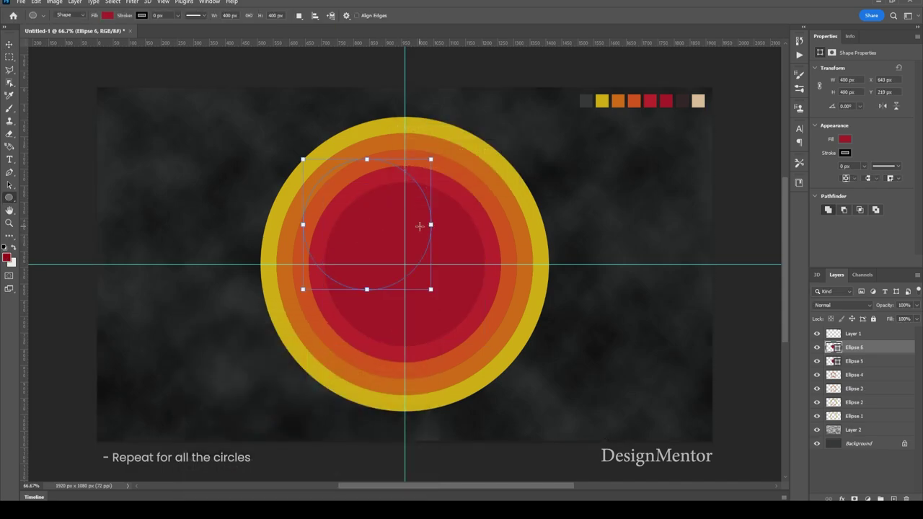
pyautogui.press('v')
pyautogui.moveTo(367, 225); pyautogui.dragTo(405, 265)
# Rasterize Ellipse 5 and cut the selected 400 px centre out of it
pyautogui.rightClick(856, 361)
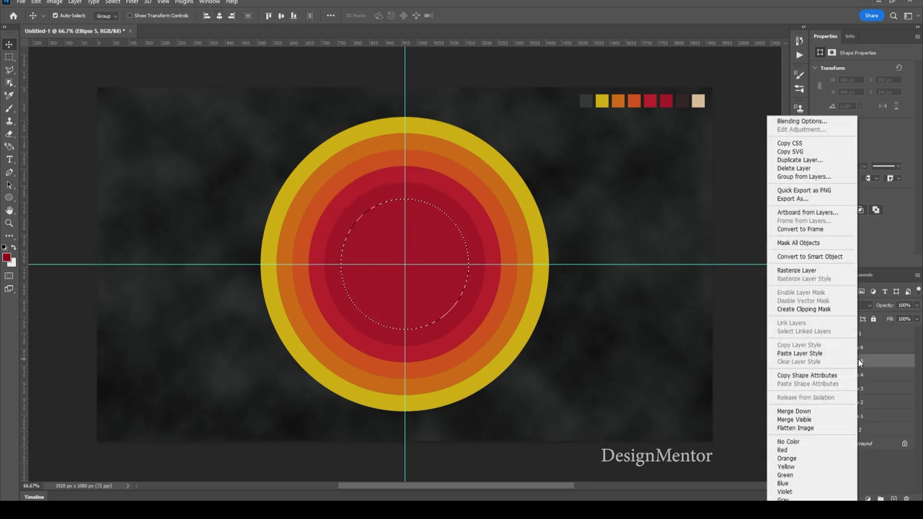
pyautogui.click(821, 271)
pyautogui.press('Delete')
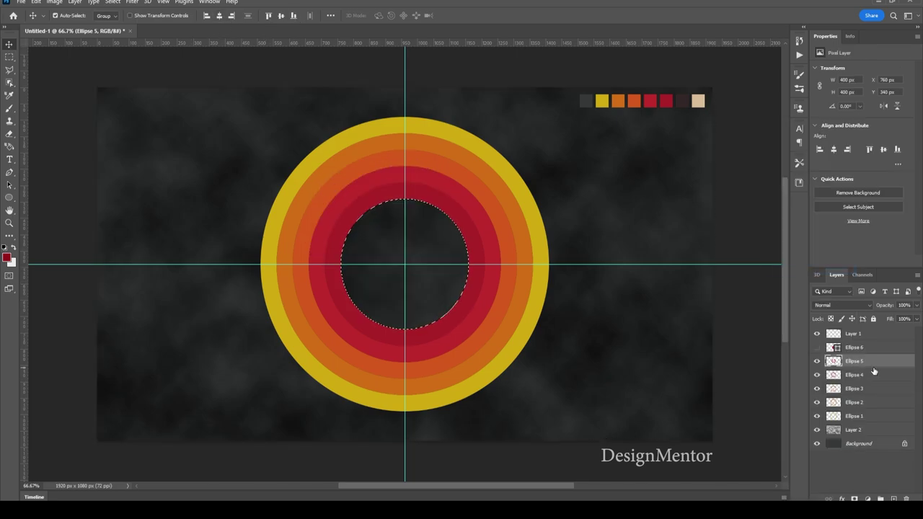
pyautogui.press('i')
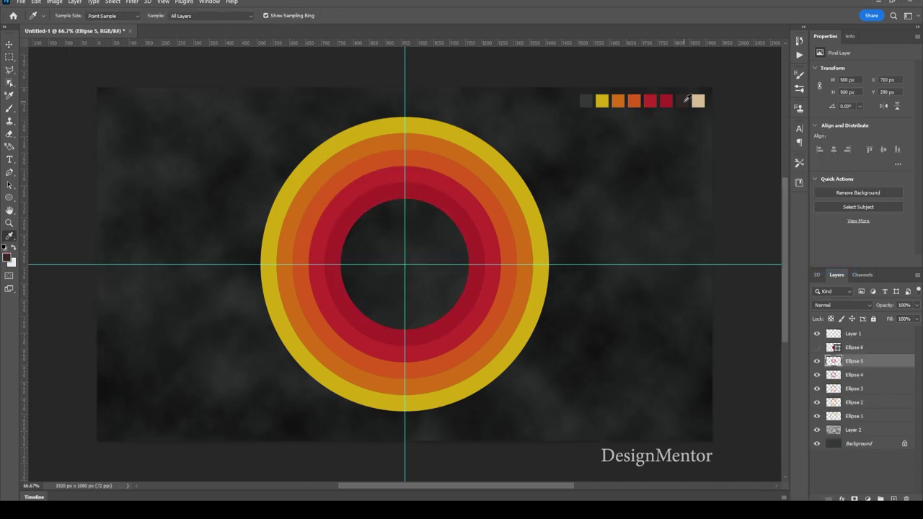
# Draw a dark 400 × 400 px circle and align it to the canvas centre
pyautogui.click(10, 198)
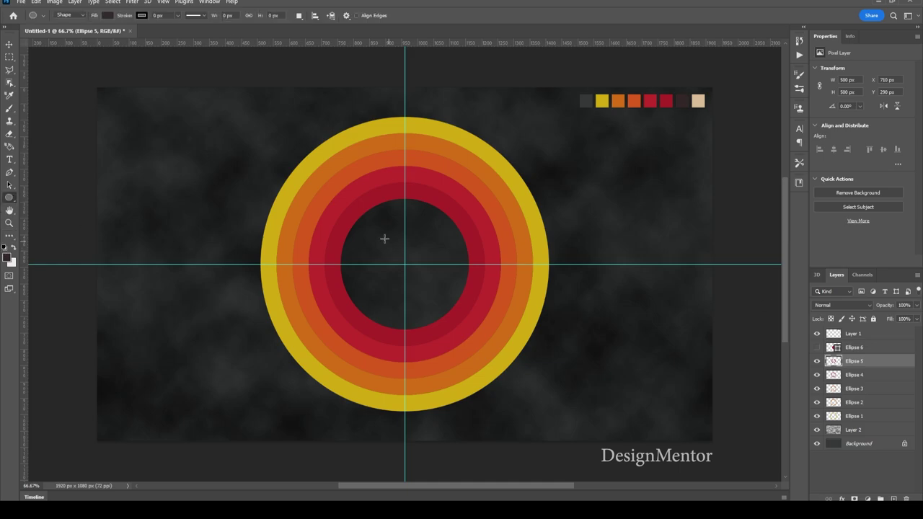
pyautogui.click(379, 236)
pyautogui.write('400')
pyautogui.press('Tab')
pyautogui.write('400')
pyautogui.press('Return')
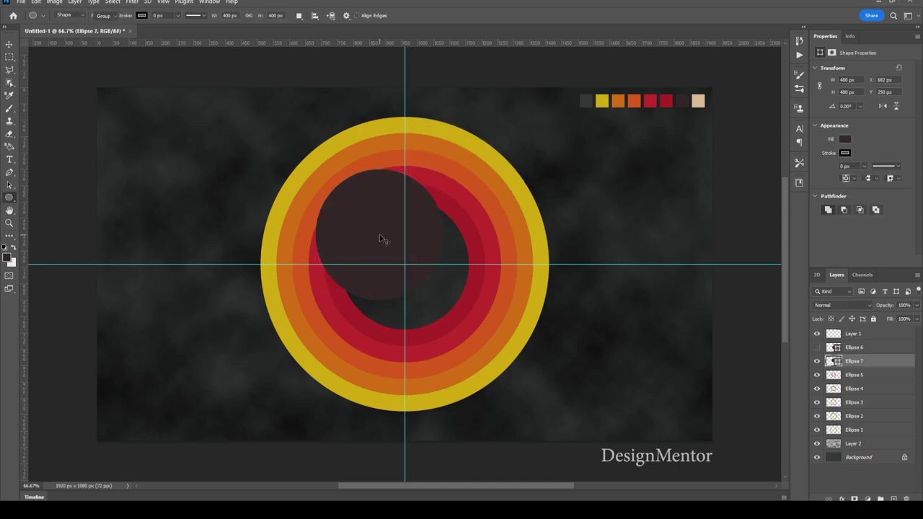
pyautogui.press('v')
pyautogui.hotkey('ctrl', 'a')
pyautogui.click(220, 15)
pyautogui.click(279, 18)
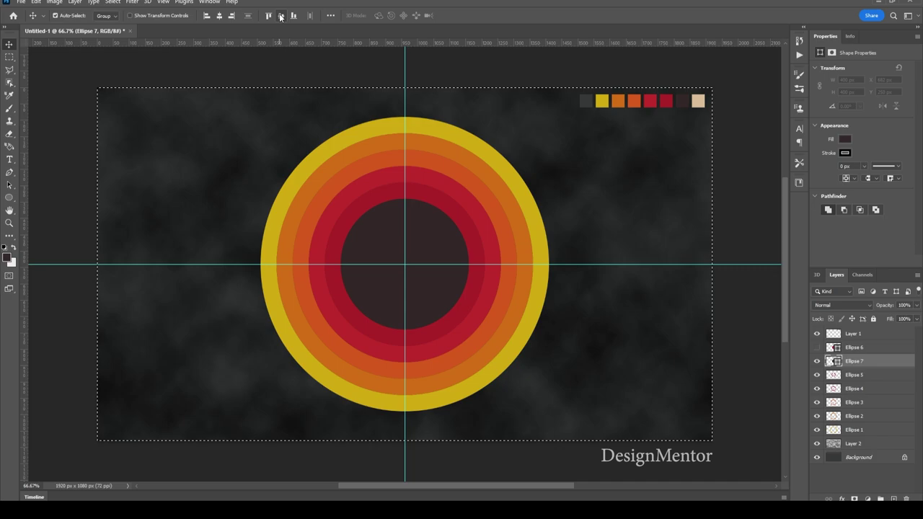
pyautogui.hotkey('ctrl', 'd')
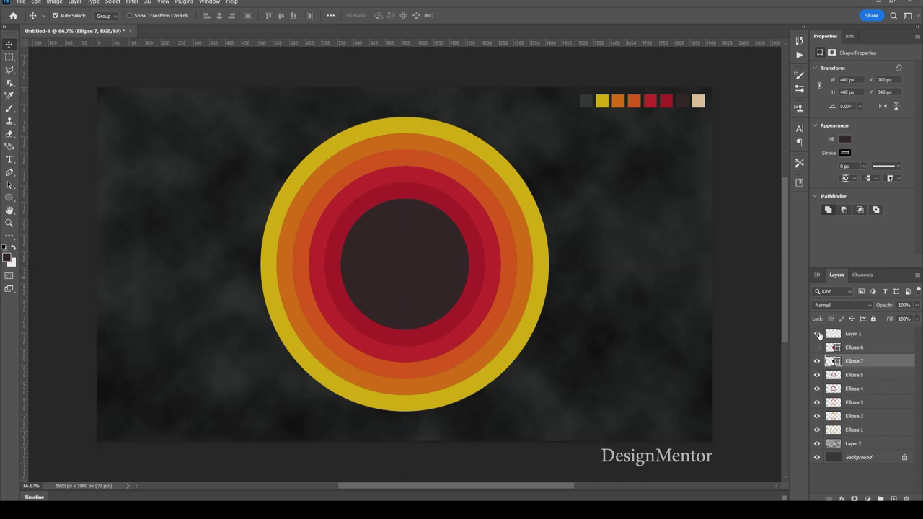
# Move hidden Ellipse 6 down just above Background and select the yellow Ellipse 1 layer
pyautogui.moveTo(864, 347); pyautogui.dragTo(908, 449)
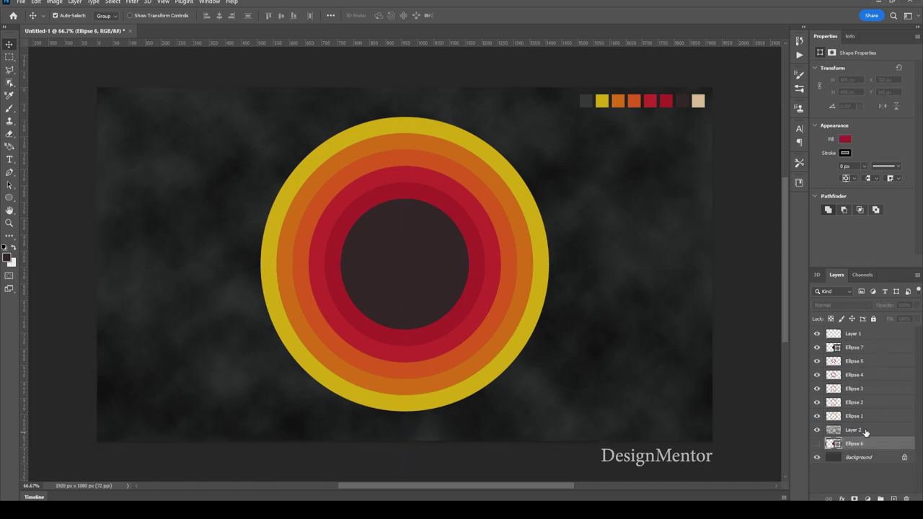
pyautogui.click(866, 363)
pyautogui.click(873, 430)
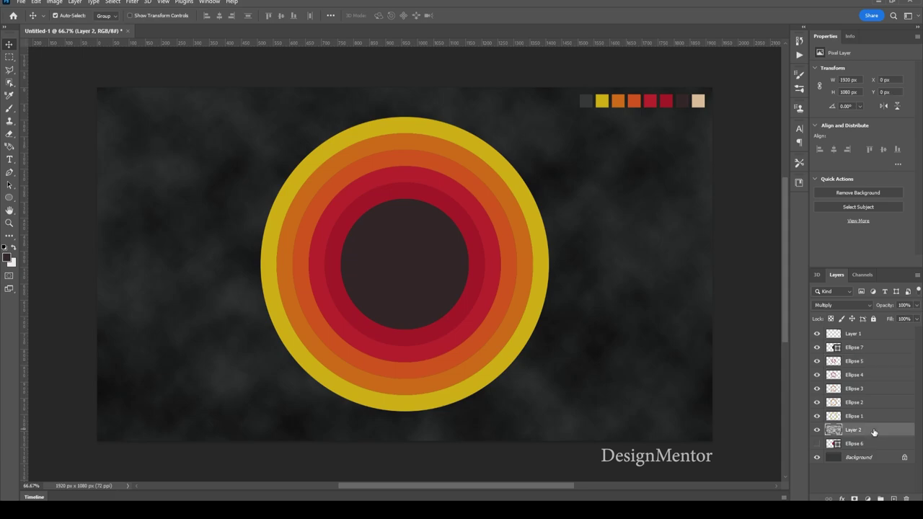
pyautogui.click(873, 418)
pyautogui.rightClick(872, 419)
# Add a drop shadow to Ellipse 1 and move it above Ellipse 5 in the layer stack
pyautogui.click(857, 31)
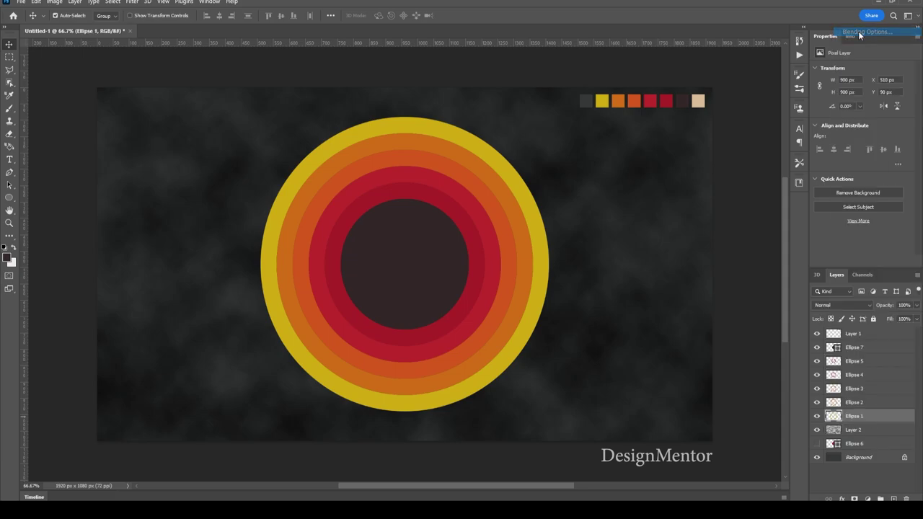
pyautogui.click(545, 427)
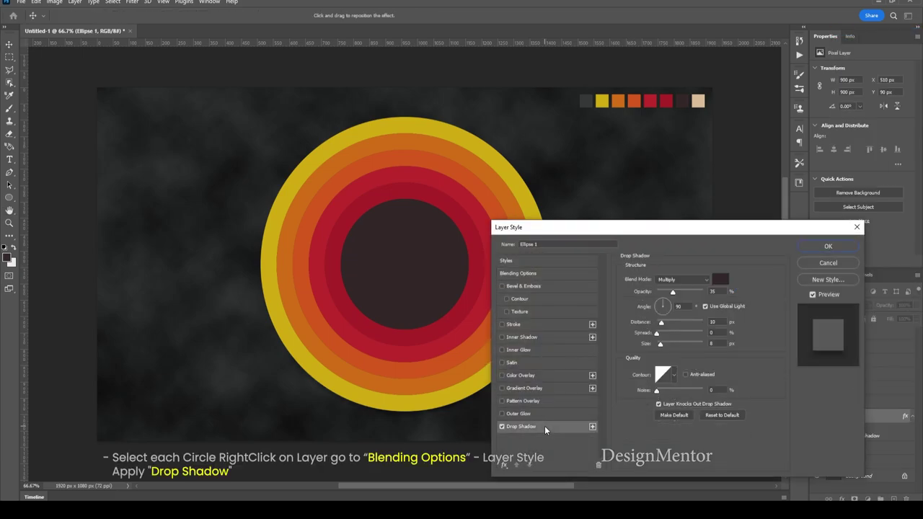
pyautogui.click(827, 246)
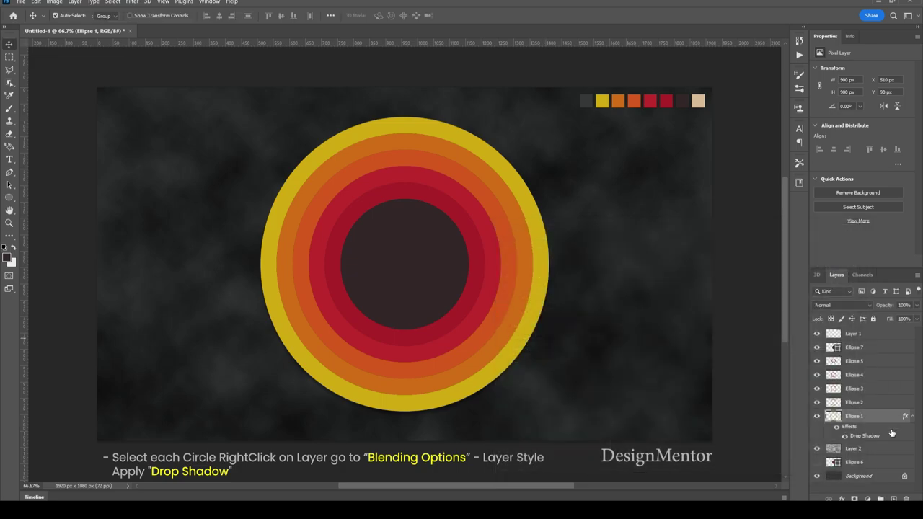
pyautogui.click(913, 421)
pyautogui.moveTo(871, 416); pyautogui.dragTo(898, 361)
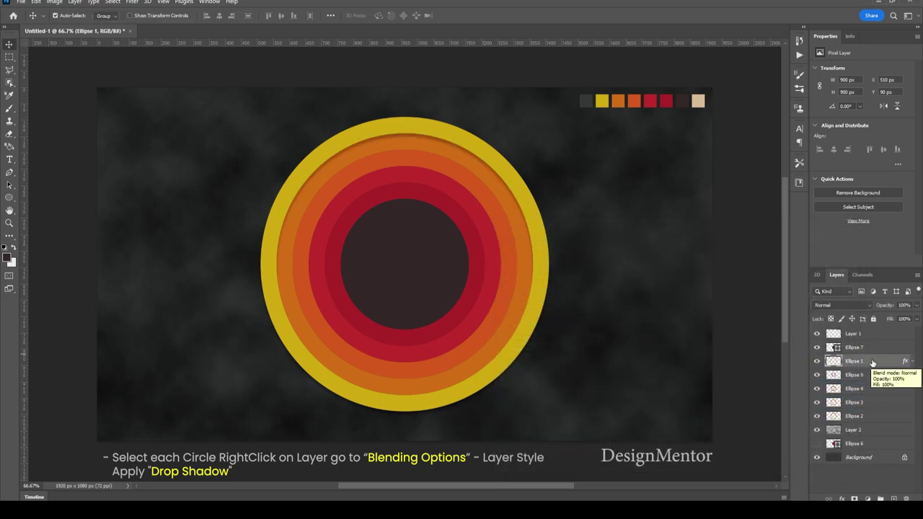
# Change Ellipse 1's drop shadow colour to dark yellow #ba9500
pyautogui.rightClick(871, 360)
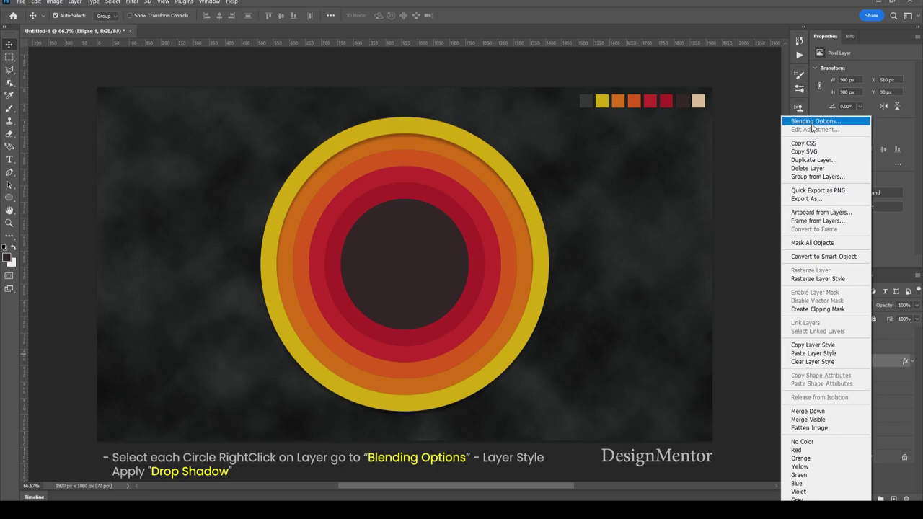
pyautogui.click(812, 123)
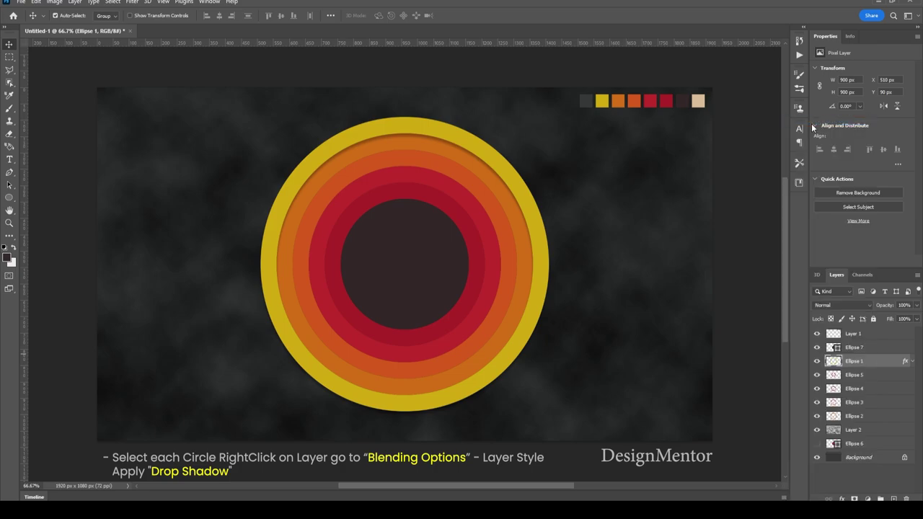
pyautogui.click(826, 245)
pyautogui.rightClick(871, 361)
pyautogui.click(821, 123)
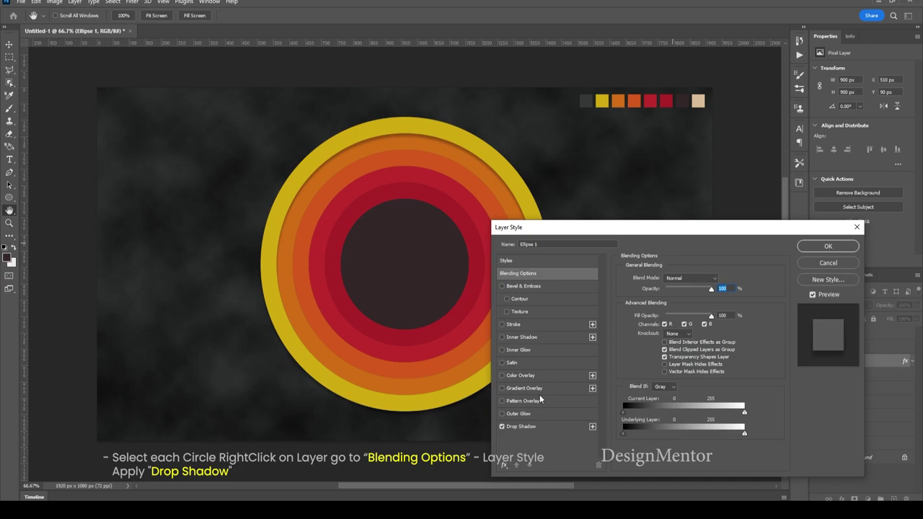
pyautogui.click(544, 428)
pyautogui.click(719, 279)
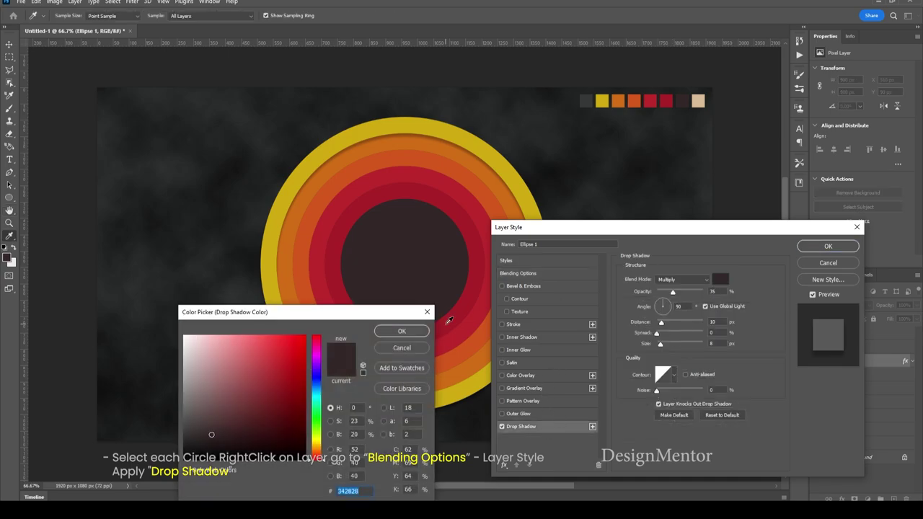
pyautogui.click(415, 120)
pyautogui.moveTo(291, 366); pyautogui.dragTo(310, 369)
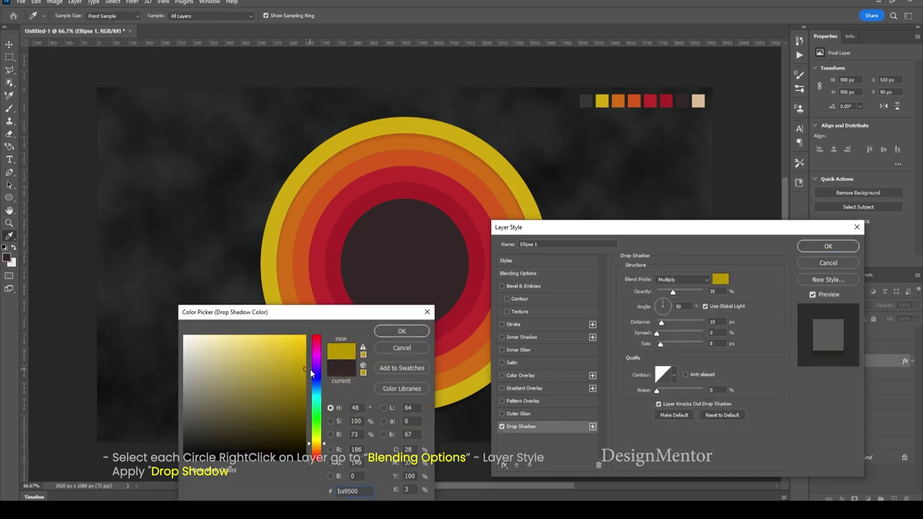
pyautogui.click(401, 331)
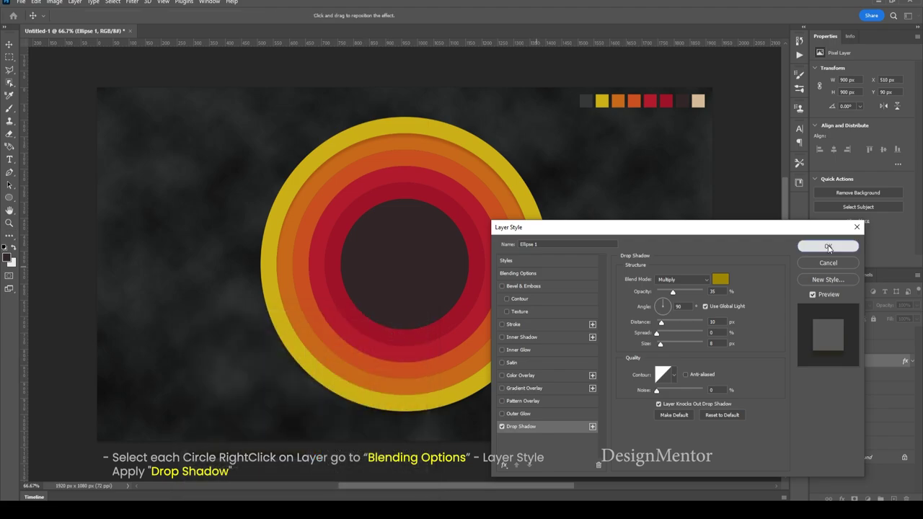
pyautogui.click(828, 245)
pyautogui.click(868, 419)
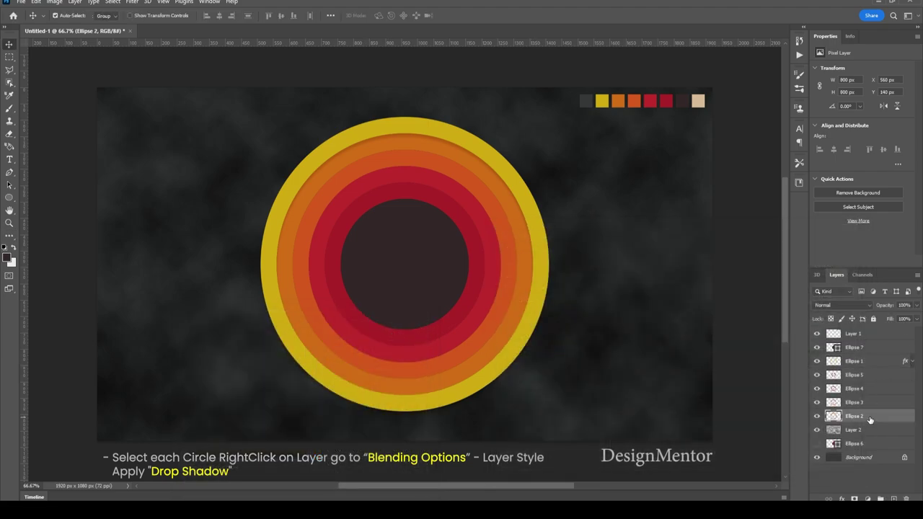
# Give Ellipse 2 a drop shadow in a colour sampled from the orange ring
pyautogui.rightClick(877, 374)
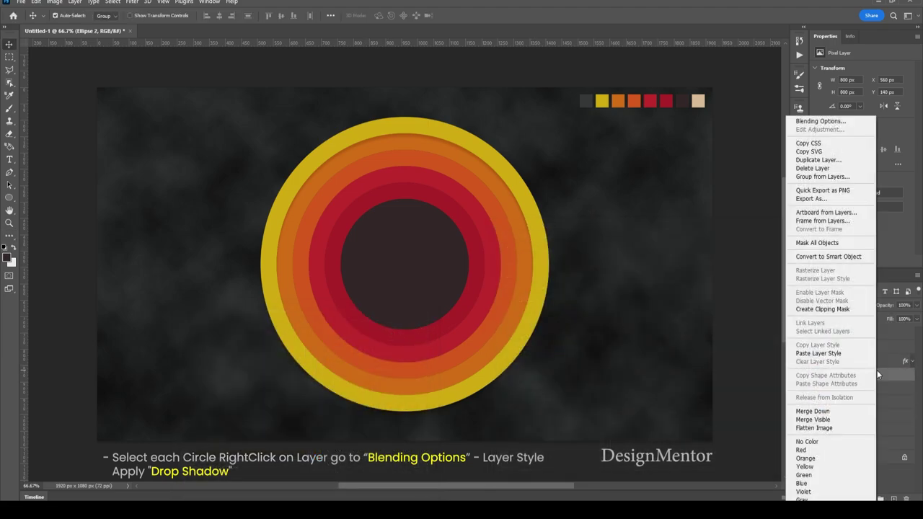
pyautogui.click(835, 123)
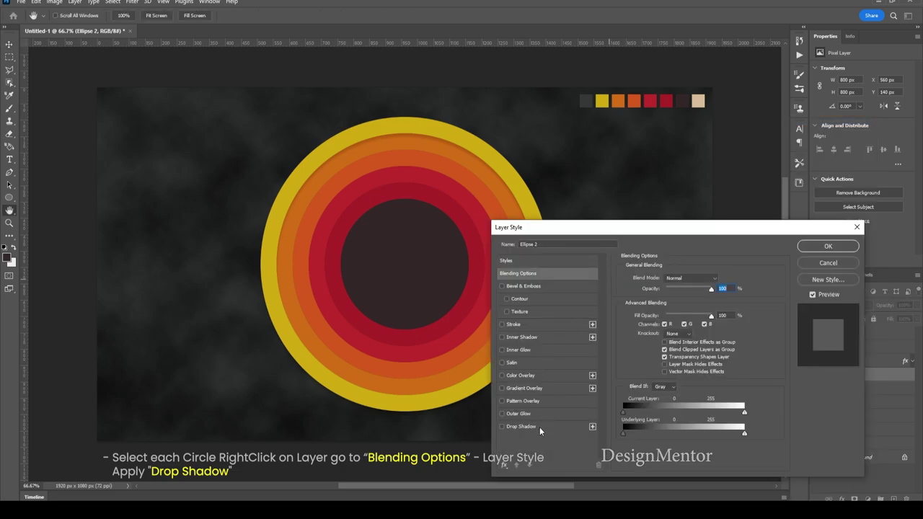
pyautogui.click(539, 426)
pyautogui.click(720, 279)
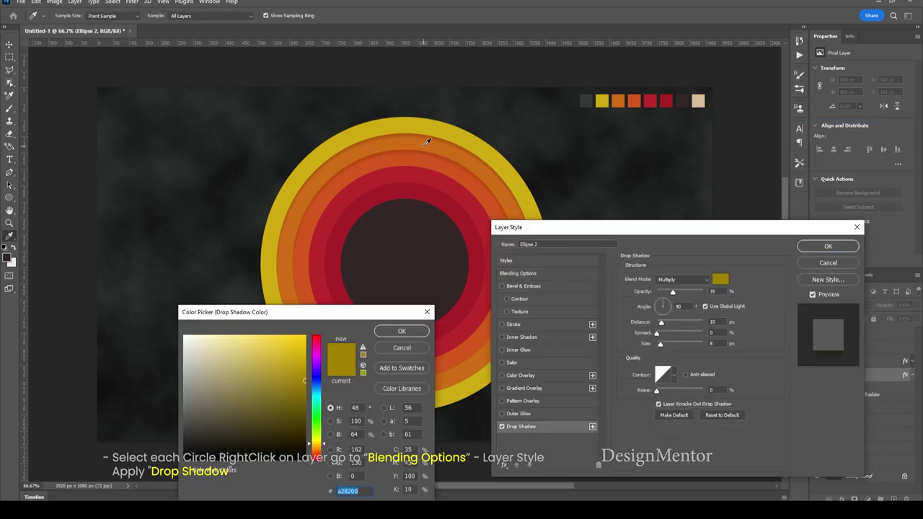
pyautogui.click(428, 143)
pyautogui.click(402, 331)
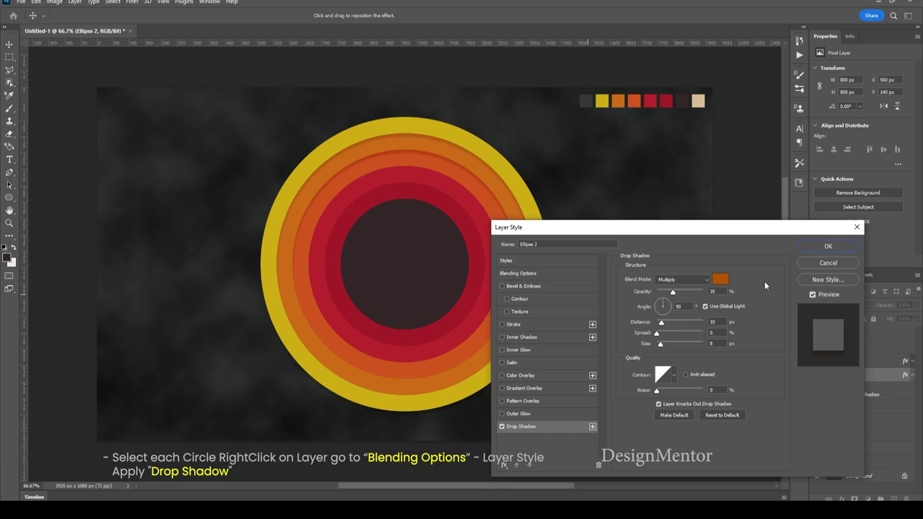
pyautogui.click(815, 247)
pyautogui.click(911, 376)
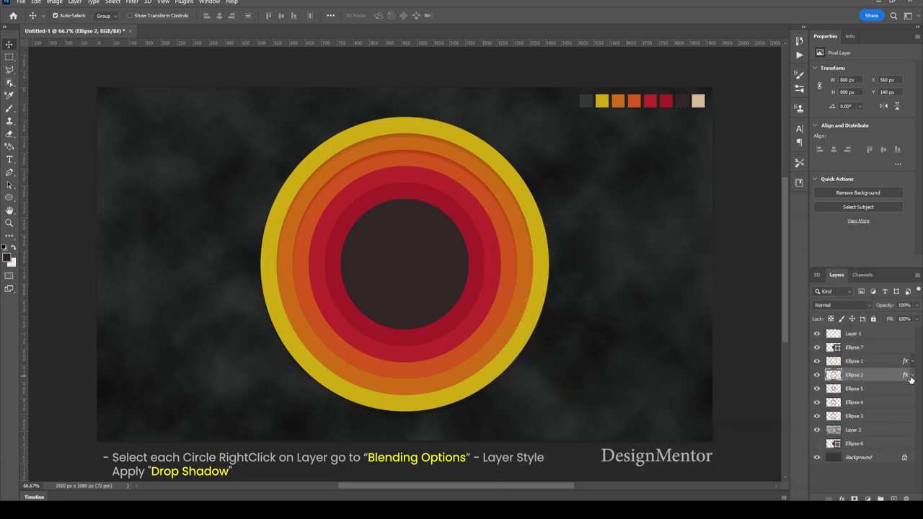
# Raise Ellipses 3 and 4 above Ellipse 5, giving Ellipse 3 a dark red #950003 drop shadow
pyautogui.moveTo(872, 417); pyautogui.dragTo(872, 387)
pyautogui.rightClick(872, 387)
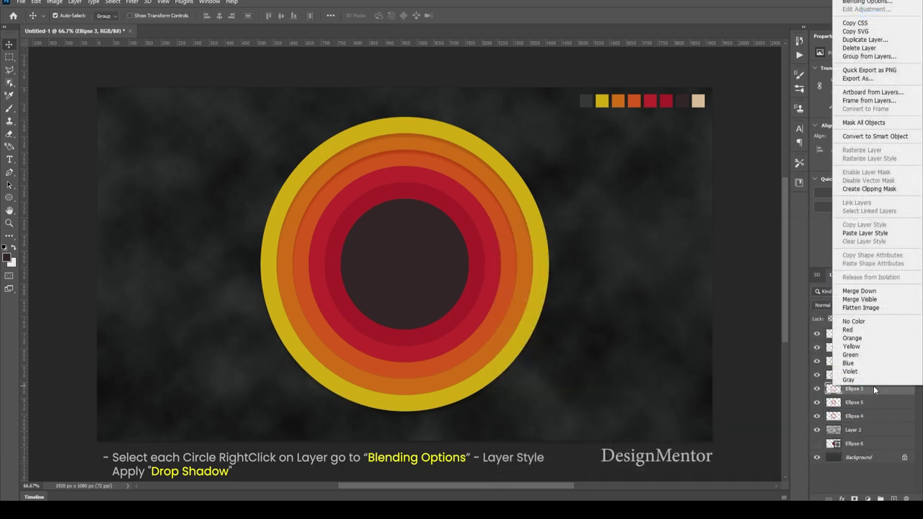
pyautogui.click(883, 3)
pyautogui.click(539, 426)
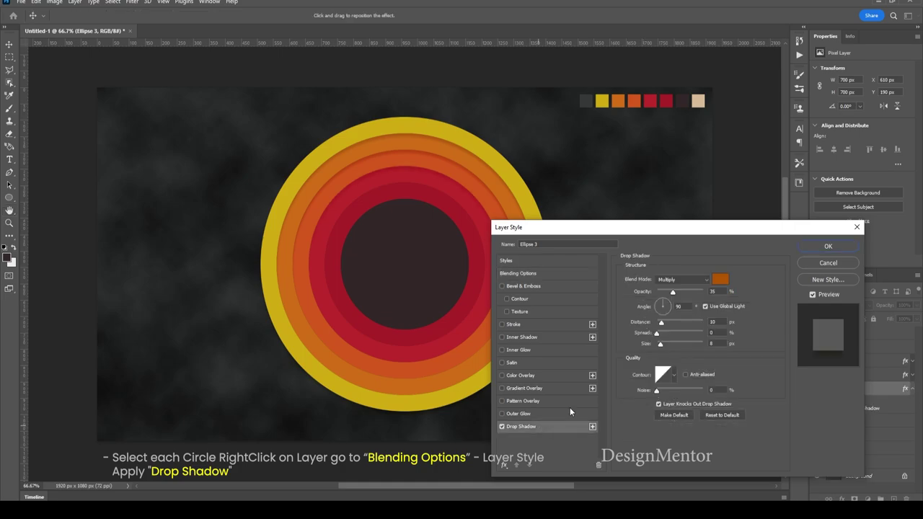
pyautogui.click(719, 279)
pyautogui.click(422, 175)
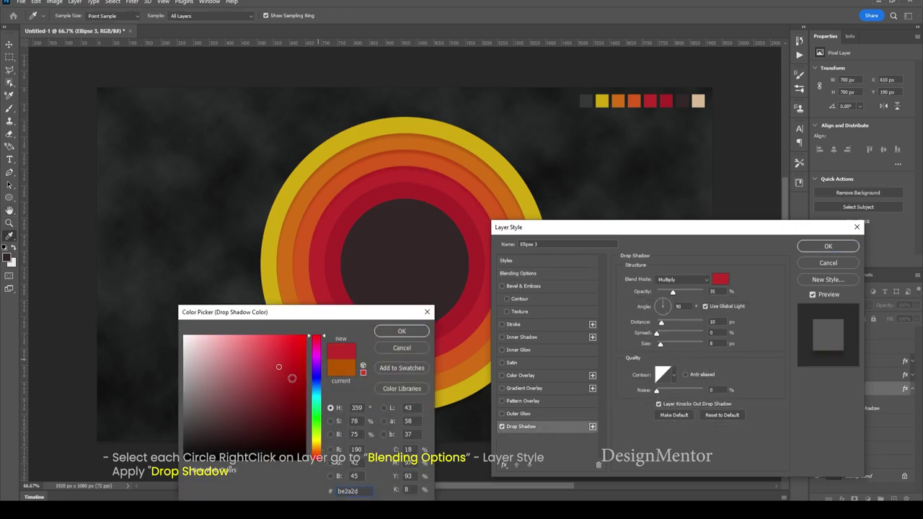
pyautogui.moveTo(290, 379); pyautogui.dragTo(307, 387)
pyautogui.click(398, 332)
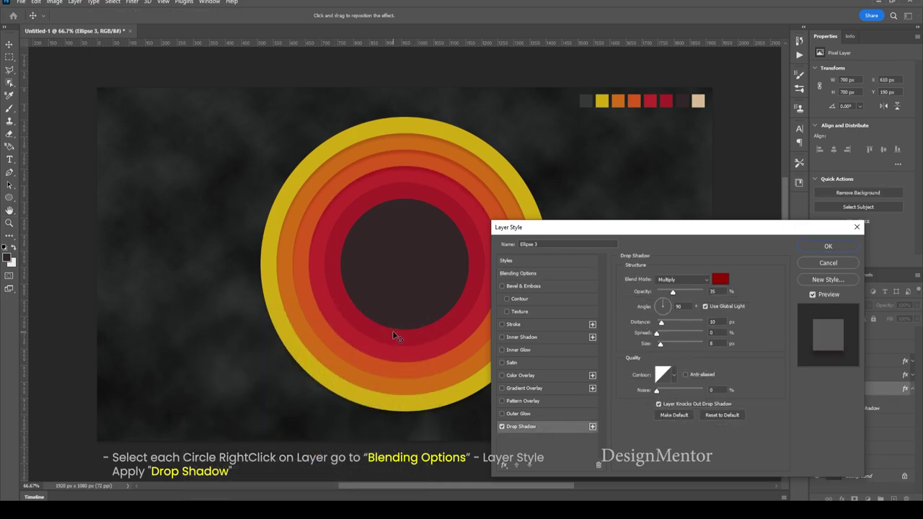
pyautogui.click(821, 246)
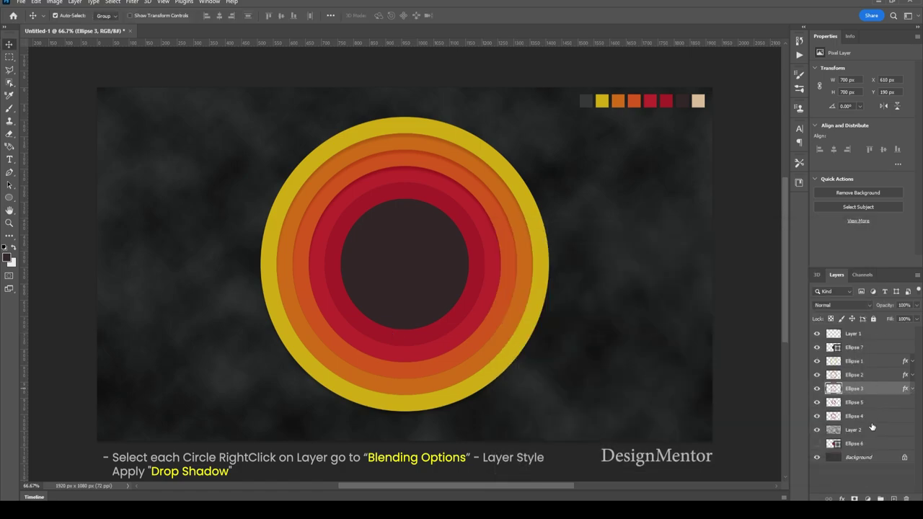
pyautogui.moveTo(873, 416); pyautogui.dragTo(869, 402)
# Give Ellipse 4 a drop shadow in a dark red sampled from the rings
pyautogui.rightClick(865, 402)
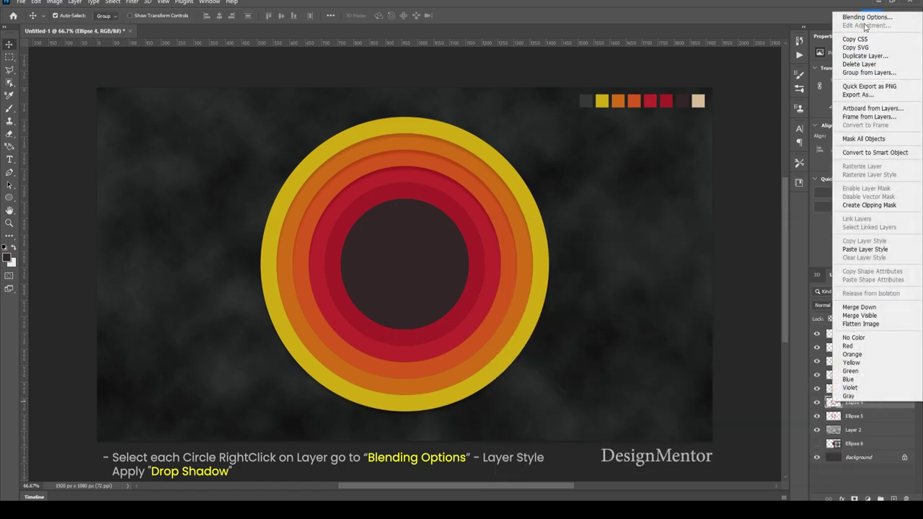
pyautogui.click(866, 17)
pyautogui.click(540, 426)
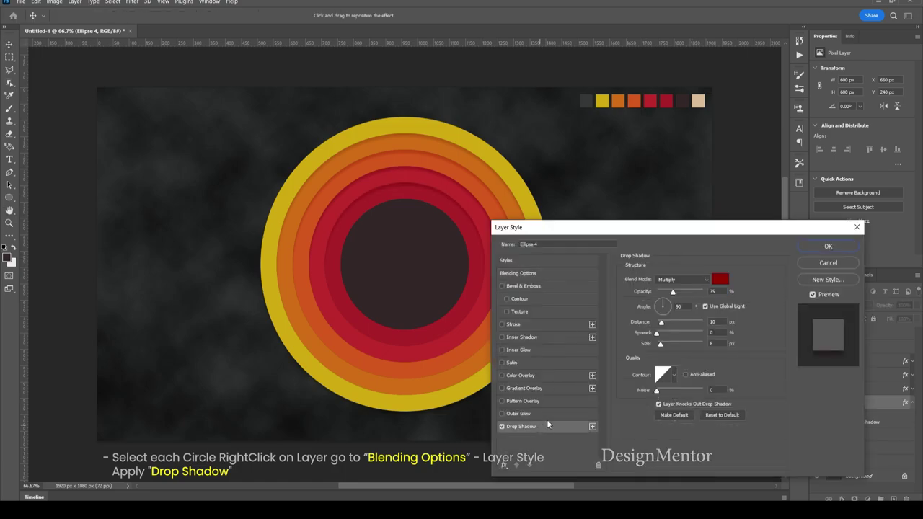
pyautogui.click(719, 281)
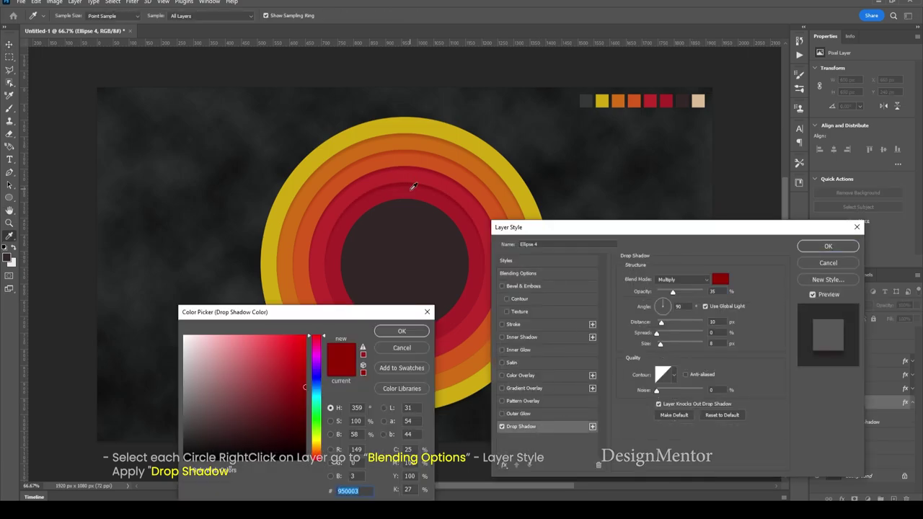
pyautogui.click(413, 186)
pyautogui.click(385, 333)
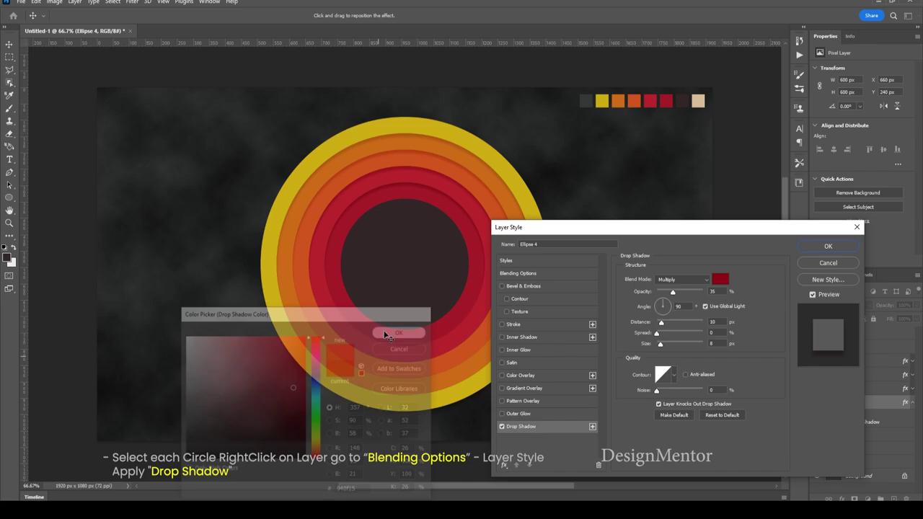
pyautogui.click(826, 247)
pyautogui.click(911, 404)
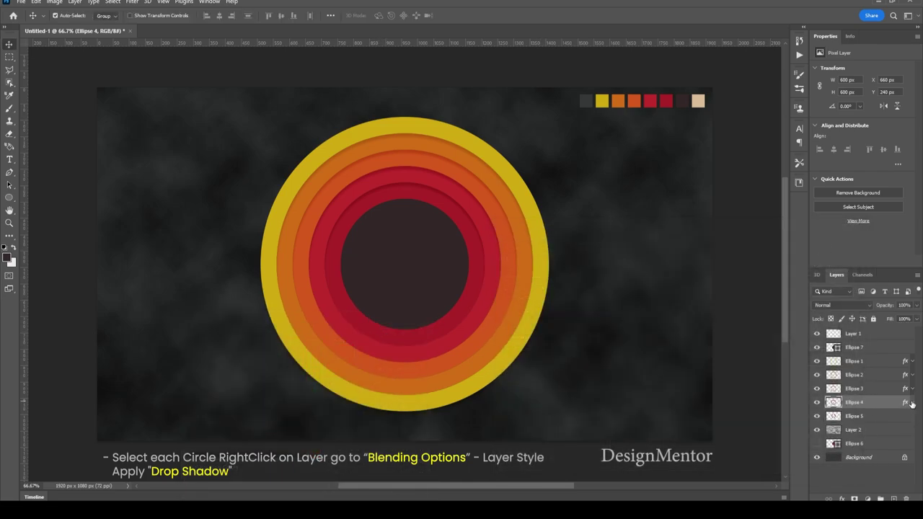
# Give Ellipse 5 the same dark red drop shadow
pyautogui.click(868, 417)
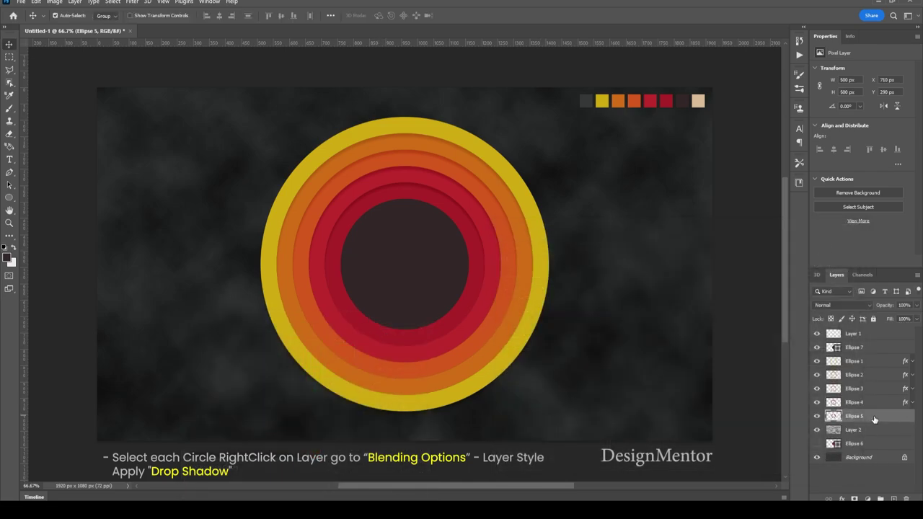
pyautogui.rightClick(874, 418)
pyautogui.click(864, 32)
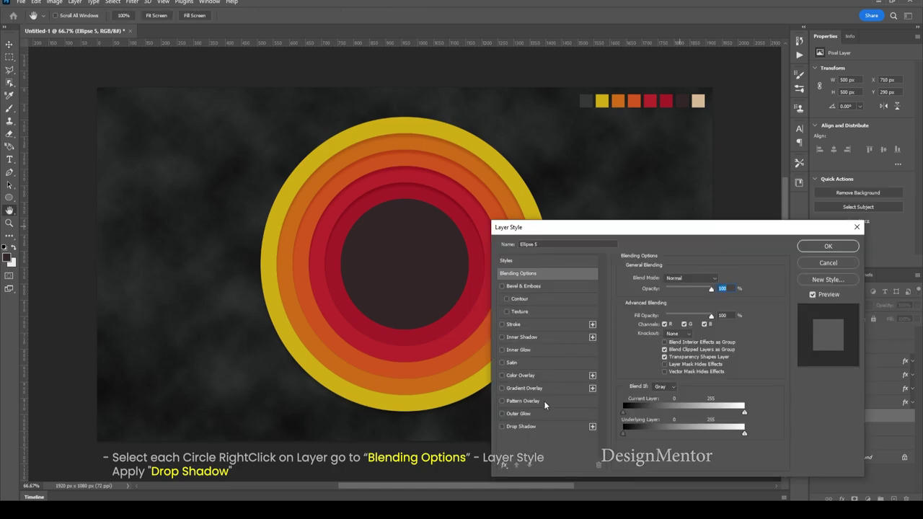
pyautogui.click(541, 426)
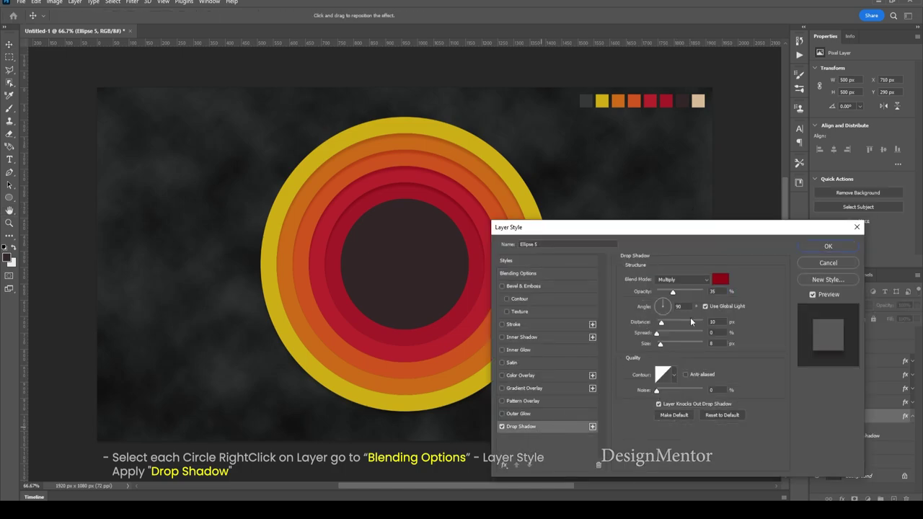
pyautogui.click(720, 280)
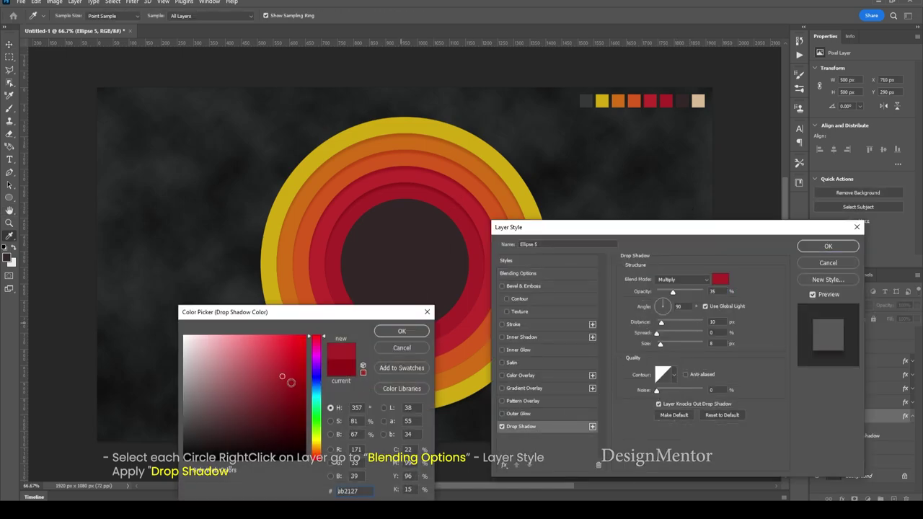
pyautogui.click(392, 332)
pyautogui.click(810, 246)
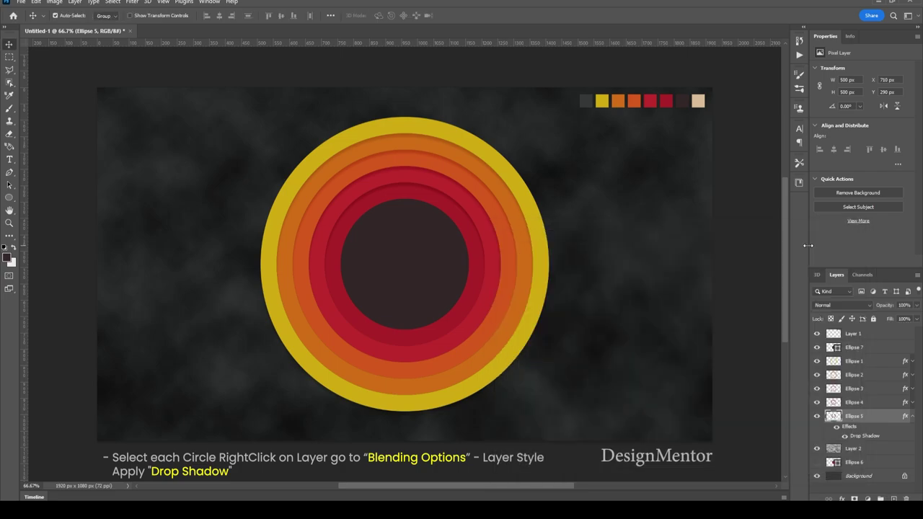
pyautogui.press('i')
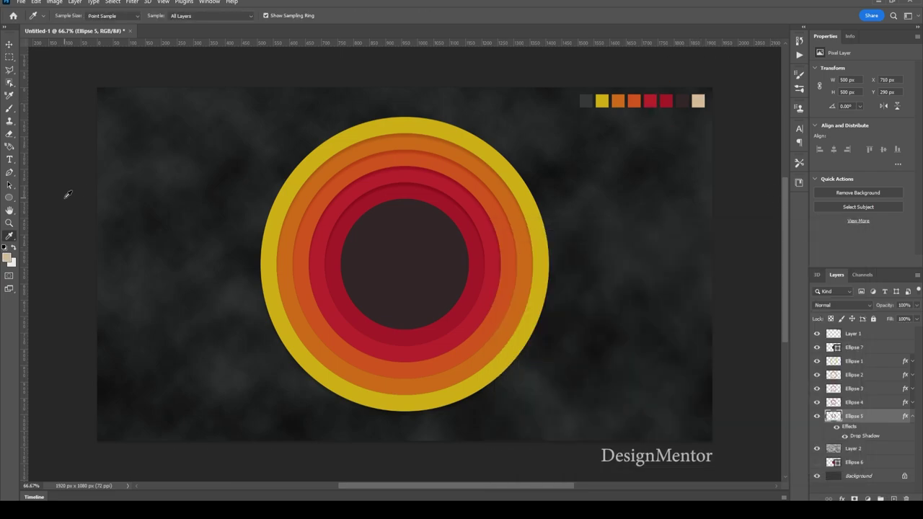
# Create a 100 × 100 px beige circle and move its layer to the top
pyautogui.click(8, 196)
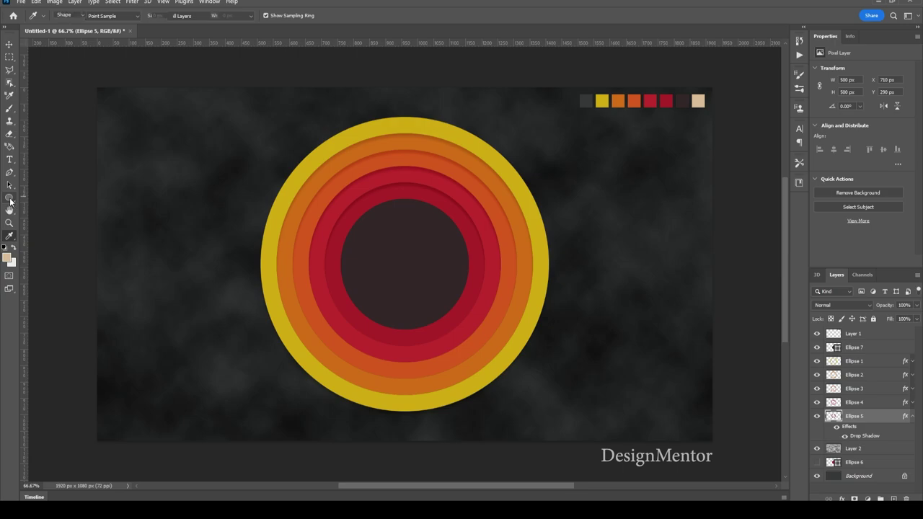
pyautogui.click(384, 254)
pyautogui.press('Tab')
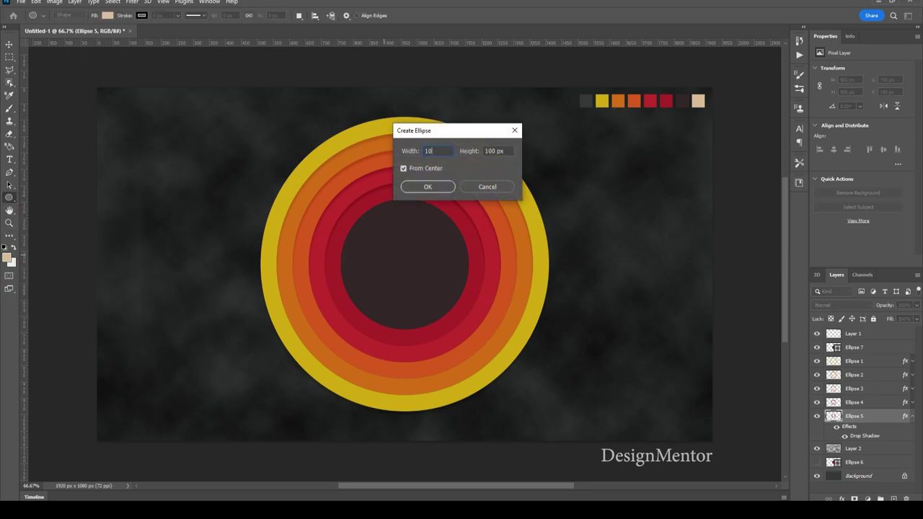
pyautogui.write('1')
pyautogui.press('Return')
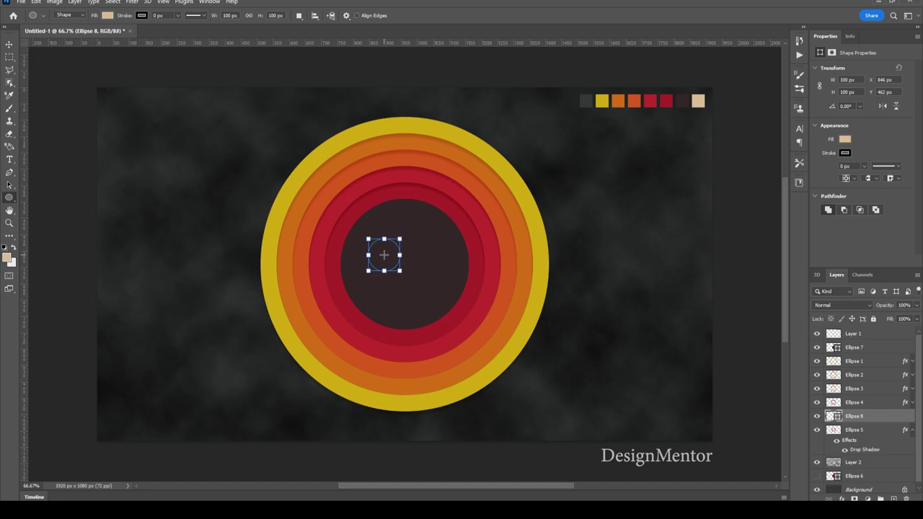
pyautogui.moveTo(896, 421); pyautogui.dragTo(892, 337)
# Add a Bevel & Emboss effect to the beige circle
pyautogui.rightClick(875, 339)
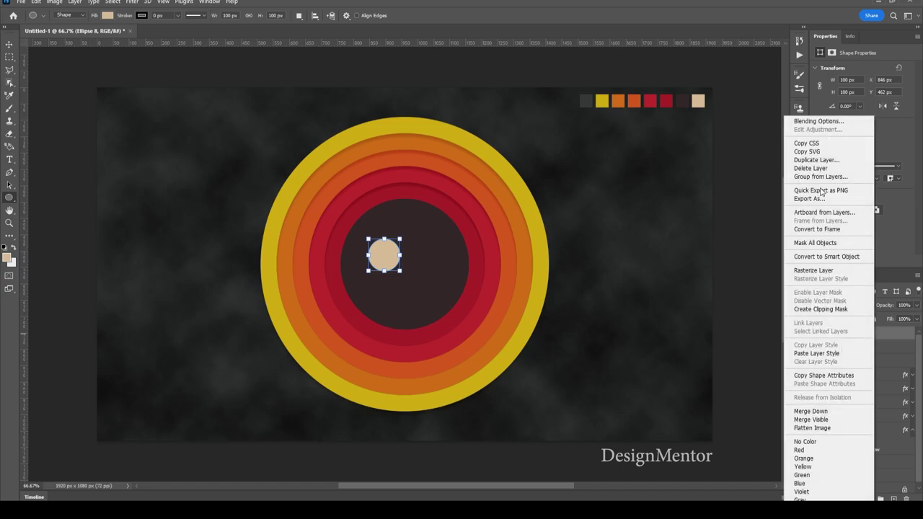
pyautogui.click(808, 120)
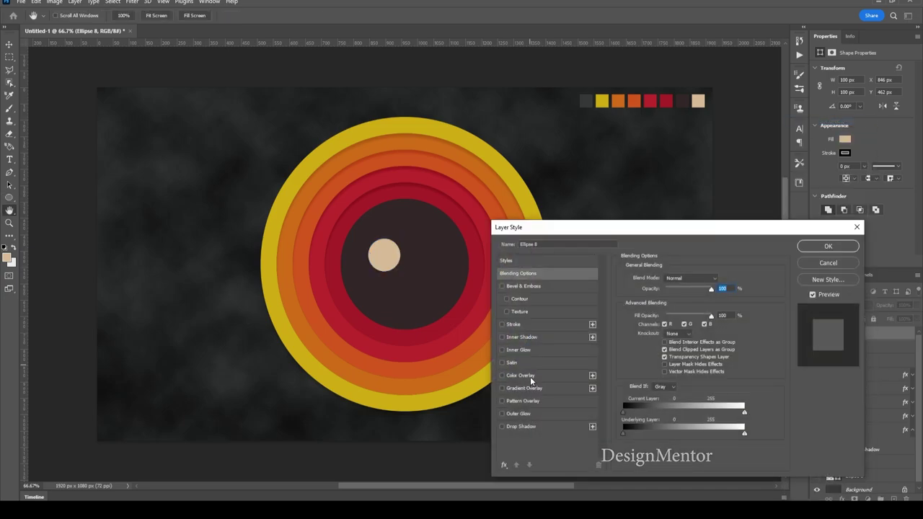
pyautogui.click(535, 286)
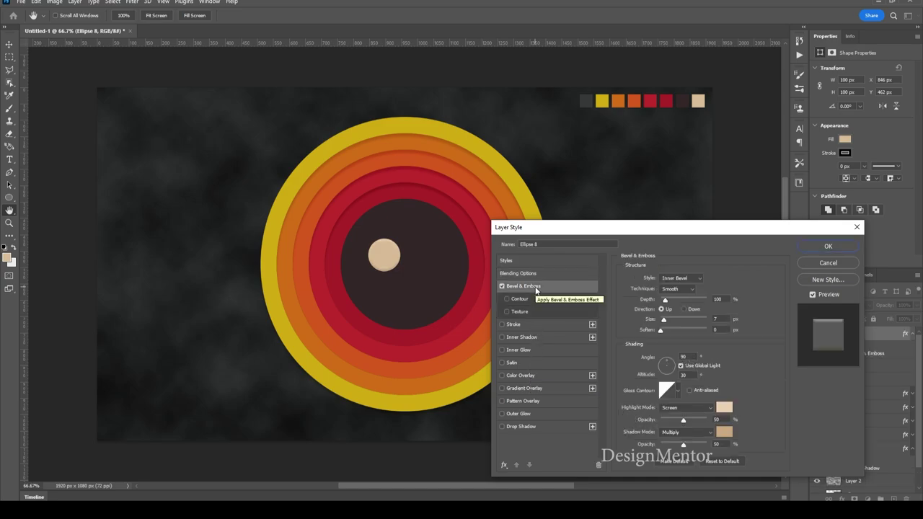
pyautogui.click(828, 245)
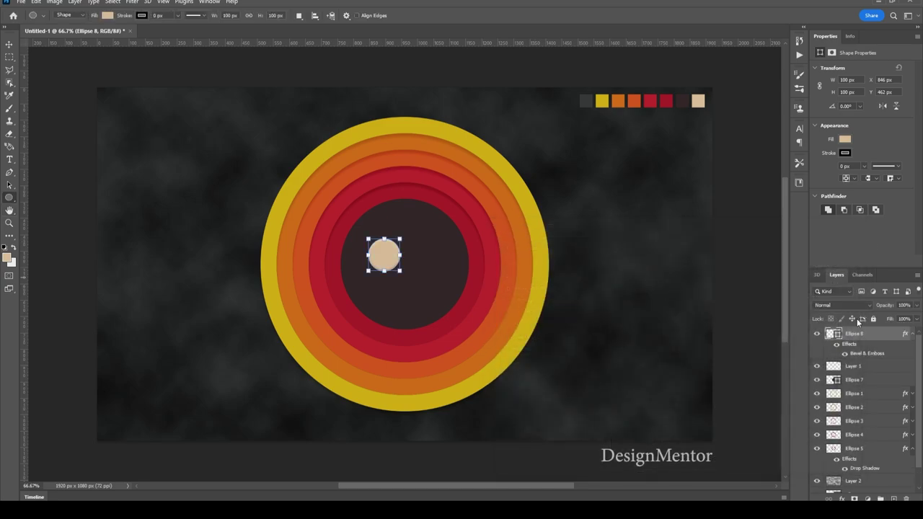
pyautogui.click(912, 336)
# Centre the beige circle horizontally and vertically on the canvas
pyautogui.click(9, 44)
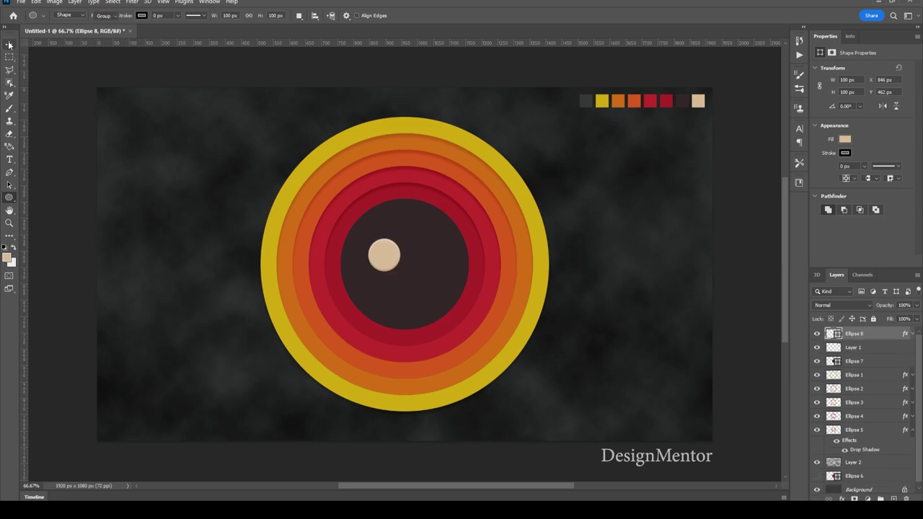
pyautogui.hotkey('ctrl', 'a')
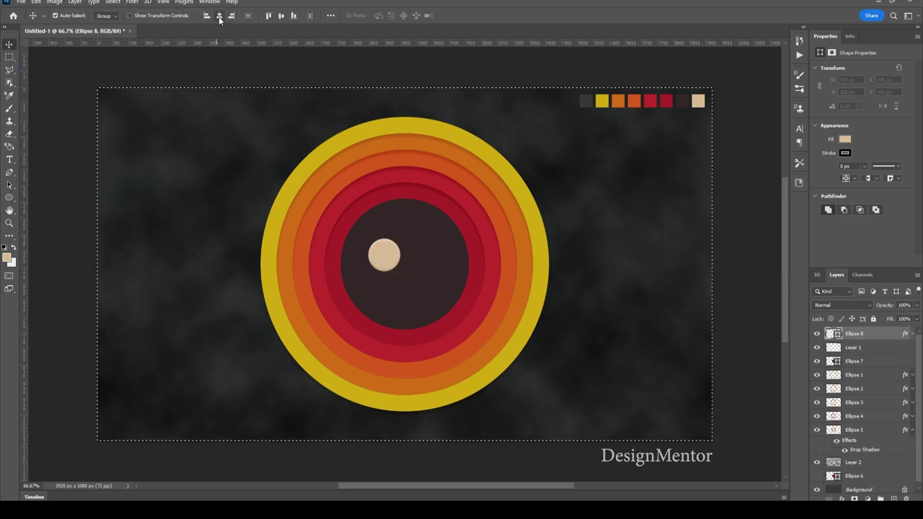
pyautogui.click(219, 16)
pyautogui.click(281, 15)
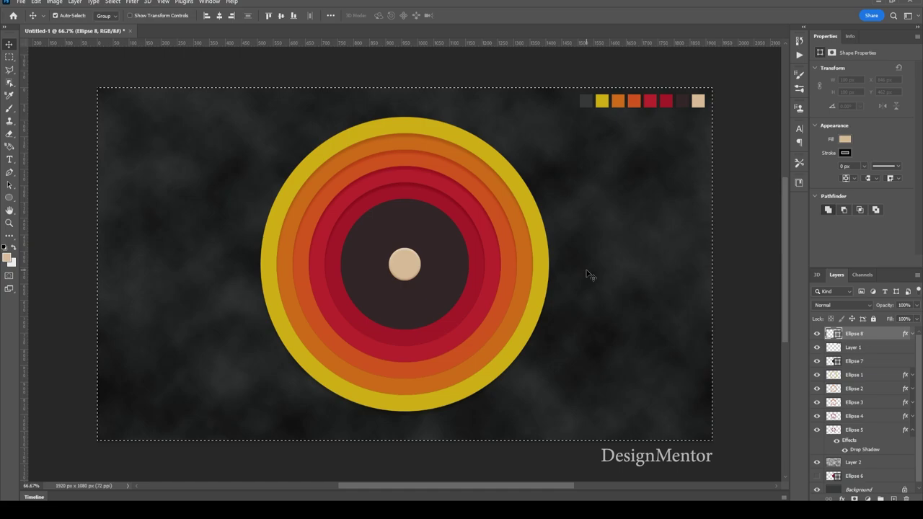
pyautogui.hotkey('ctrl', 'd')
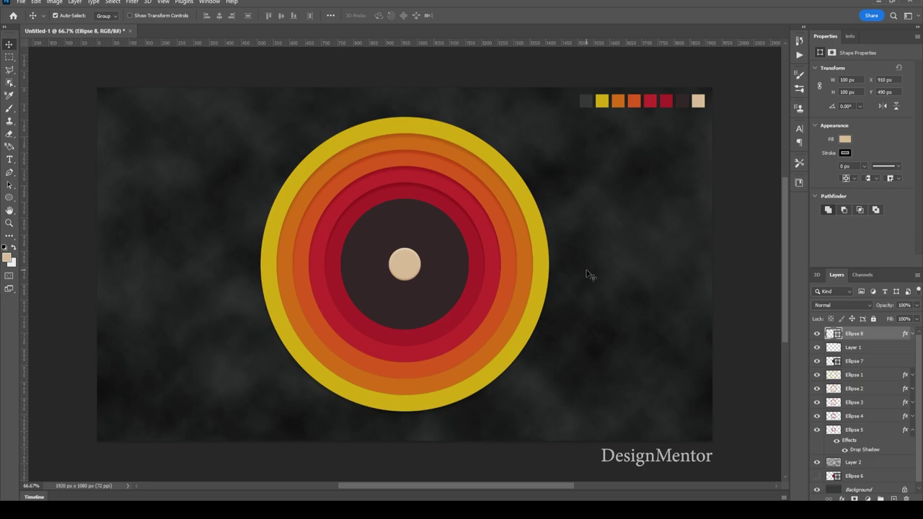
pyautogui.press('i')
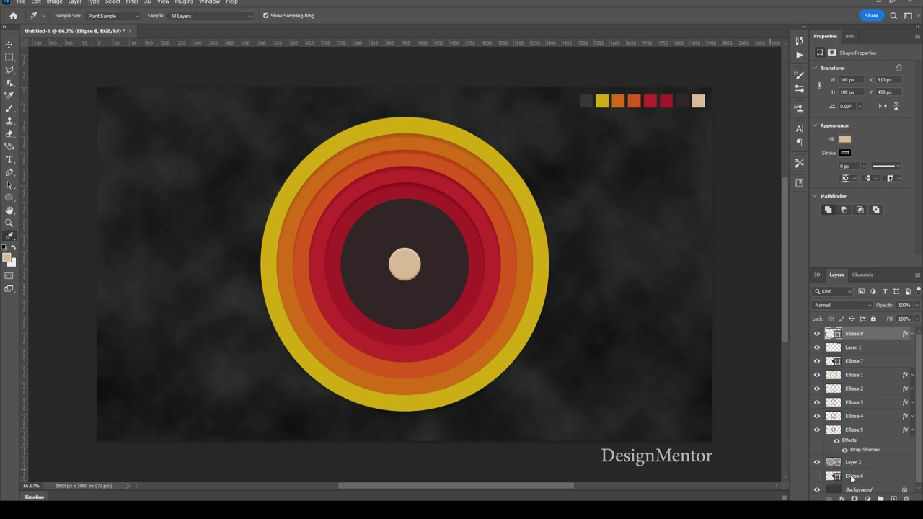
# Create a 30 × 400 px beige triangle with the Triangle tool
pyautogui.click(912, 431)
pyautogui.click(10, 198)
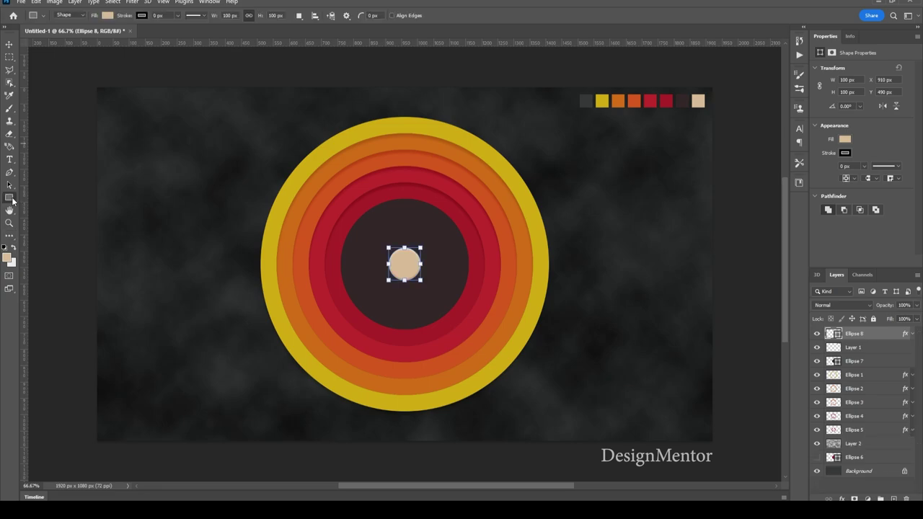
pyautogui.rightClick(12, 201)
pyautogui.click(51, 217)
pyautogui.click(414, 218)
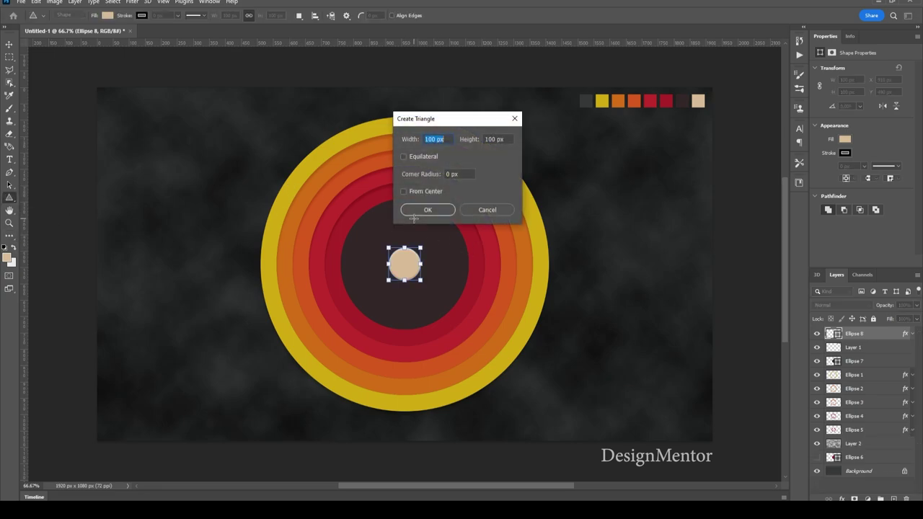
pyautogui.write('30')
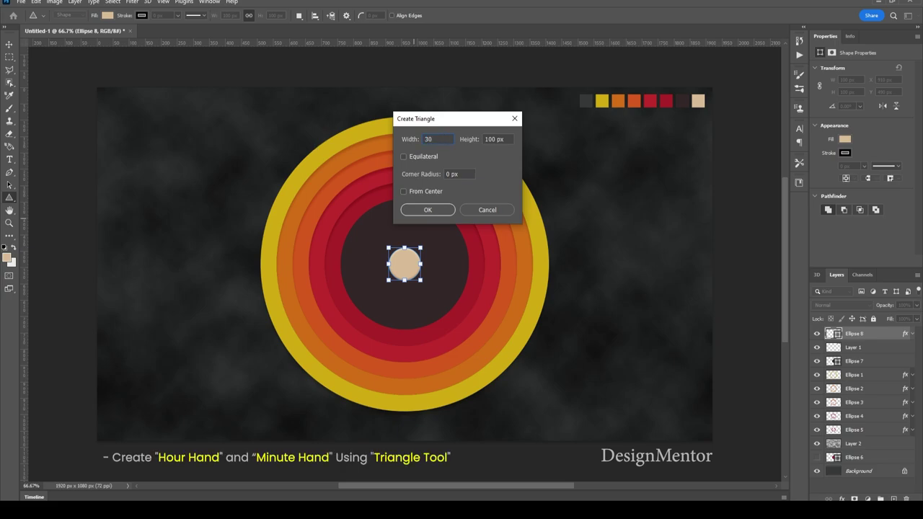
pyautogui.press('Tab')
pyautogui.write('400')
pyautogui.press('Return')
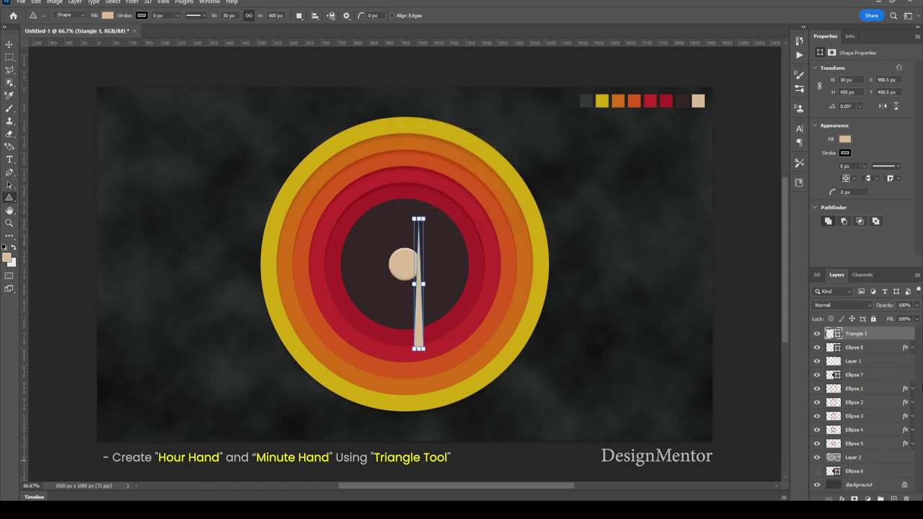
# Paste the copied drop-shadow style onto Triangle 1 and rotate it −135°
pyautogui.rightClick(868, 334)
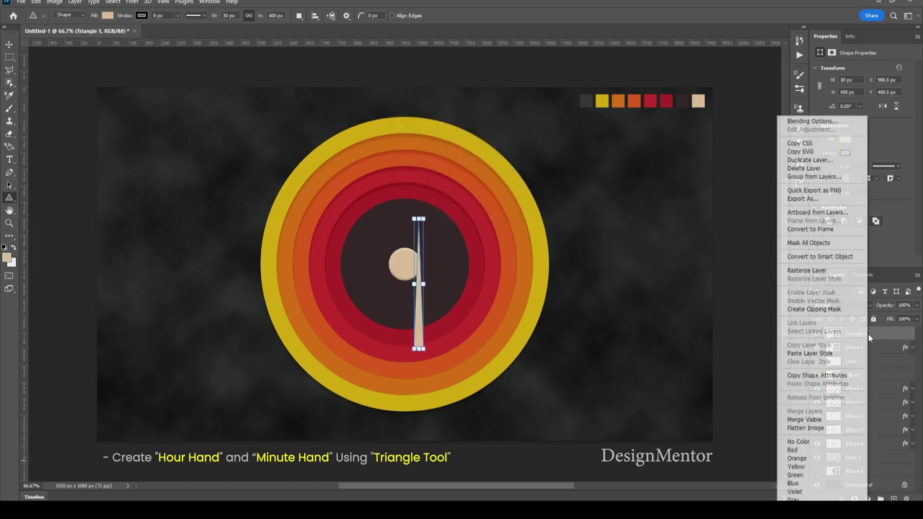
pyautogui.click(833, 354)
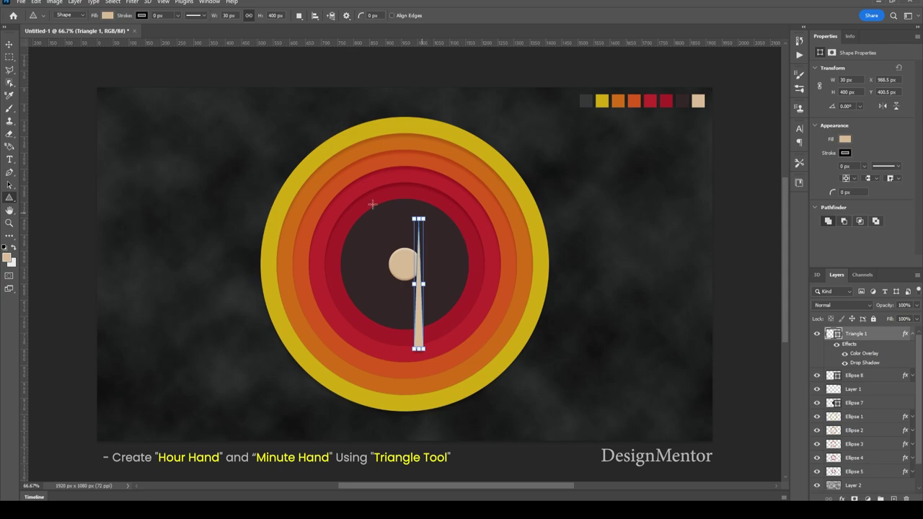
pyautogui.click(10, 44)
pyautogui.click(55, 16)
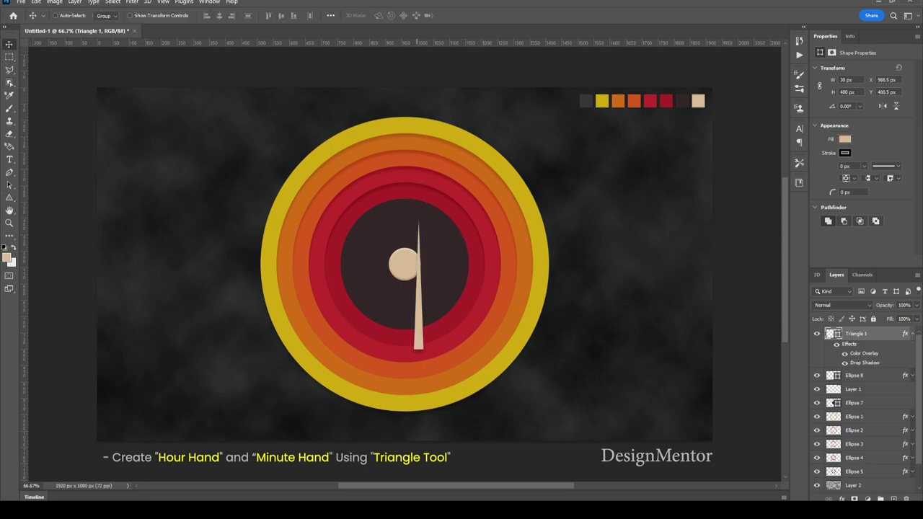
pyautogui.hotkey('ctrl', 't')
pyautogui.moveTo(432, 205)
pyautogui.mouseDown()
pyautogui.moveTo(433, 373)
pyautogui.moveTo(346, 339)
pyautogui.mouseUp()
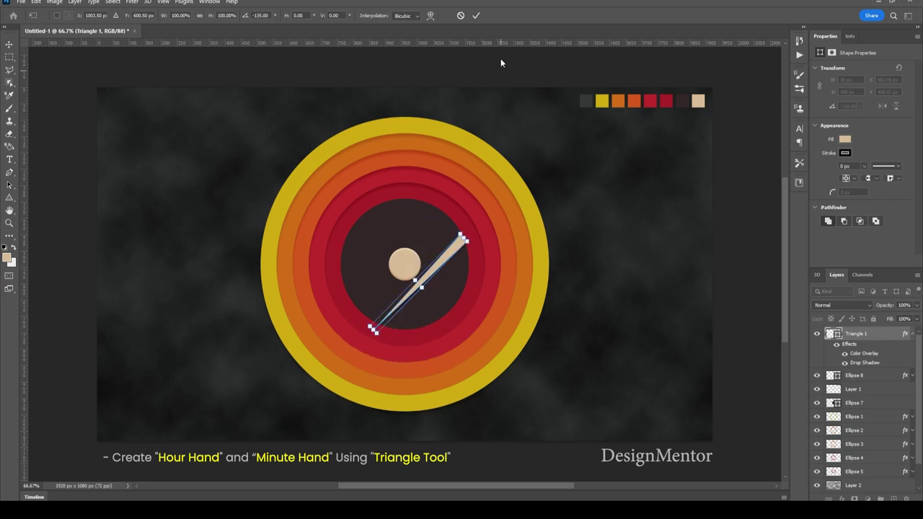
pyautogui.click(475, 15)
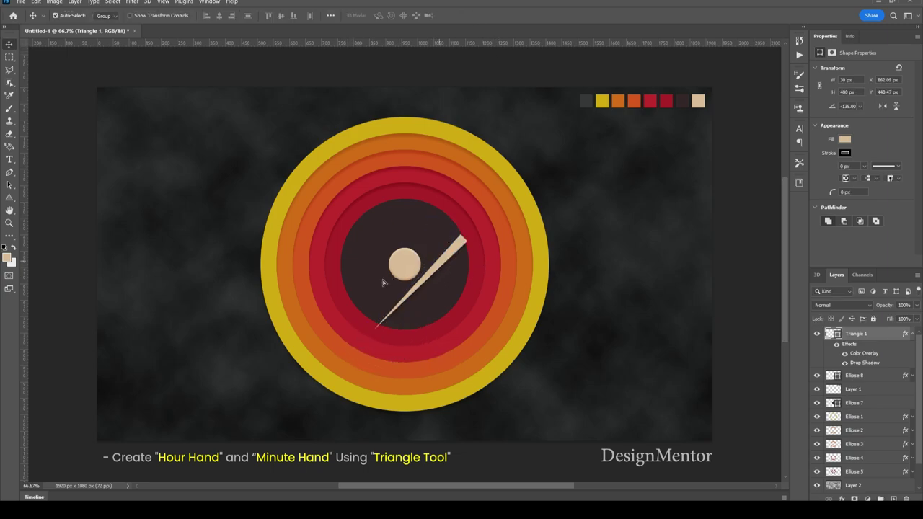
# Position the long hand's end at the centre cap, with Ellipse 8 above it
pyautogui.moveTo(439, 266); pyautogui.dragTo(393, 282)
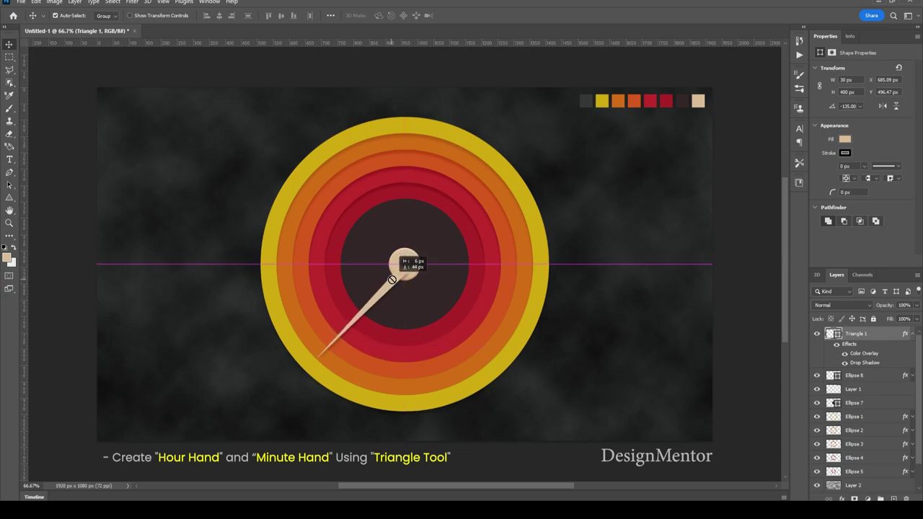
pyautogui.moveTo(392, 282); pyautogui.dragTo(393, 281)
pyautogui.press('Left')
pyautogui.press('Left')
pyautogui.press('Left')
pyautogui.press('Left')
pyautogui.press('Left')
pyautogui.press('Left')
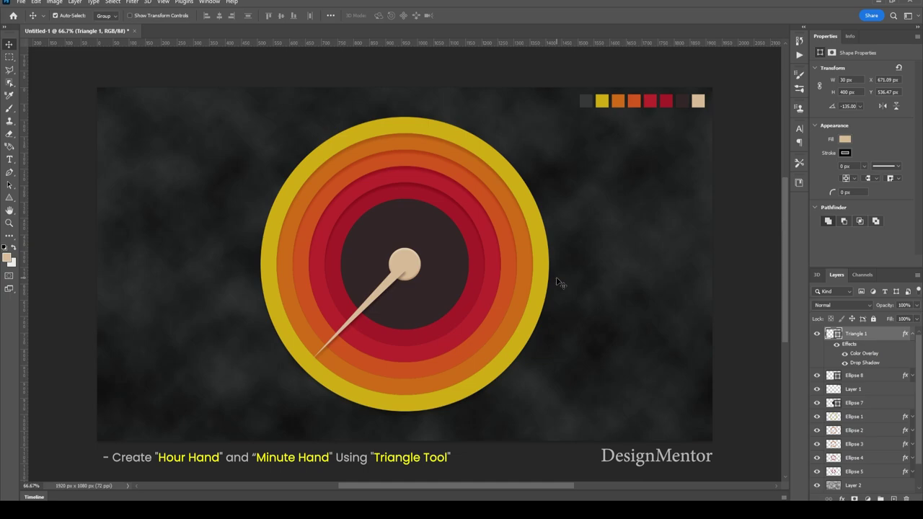
pyautogui.press('Up')
pyautogui.press('Up')
pyautogui.press('Up')
pyautogui.press('Up')
pyautogui.press('Up')
pyautogui.press('Up')
pyautogui.press('Right')
pyautogui.press('Right')
pyautogui.press('Right')
pyautogui.press('Up')
pyautogui.press('Up')
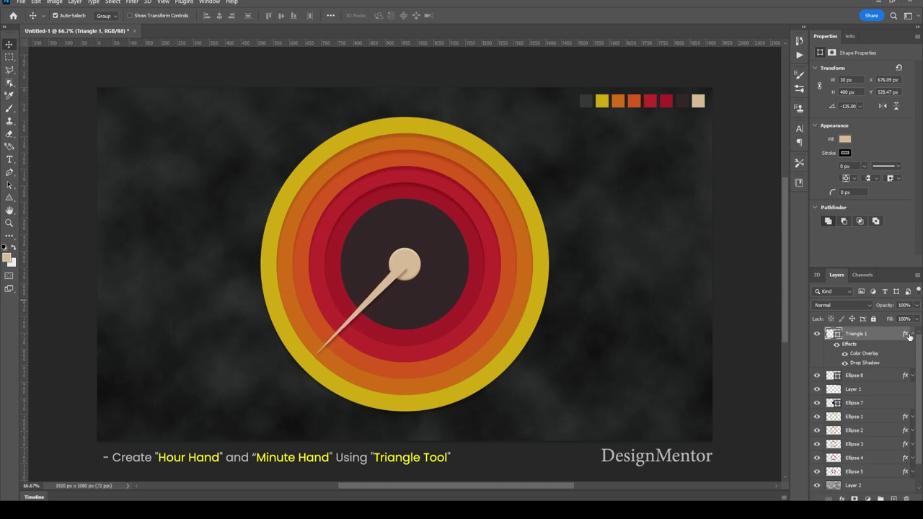
pyautogui.click(912, 334)
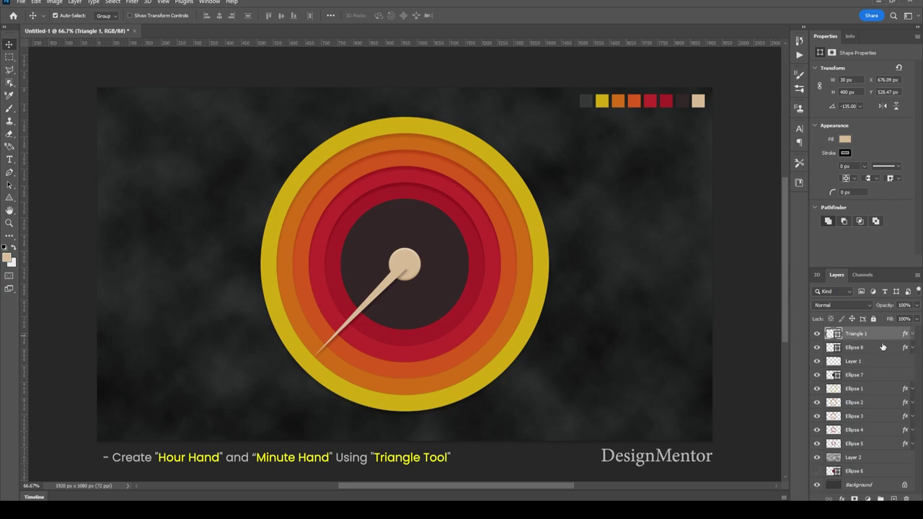
pyautogui.moveTo(865, 346); pyautogui.dragTo(884, 350)
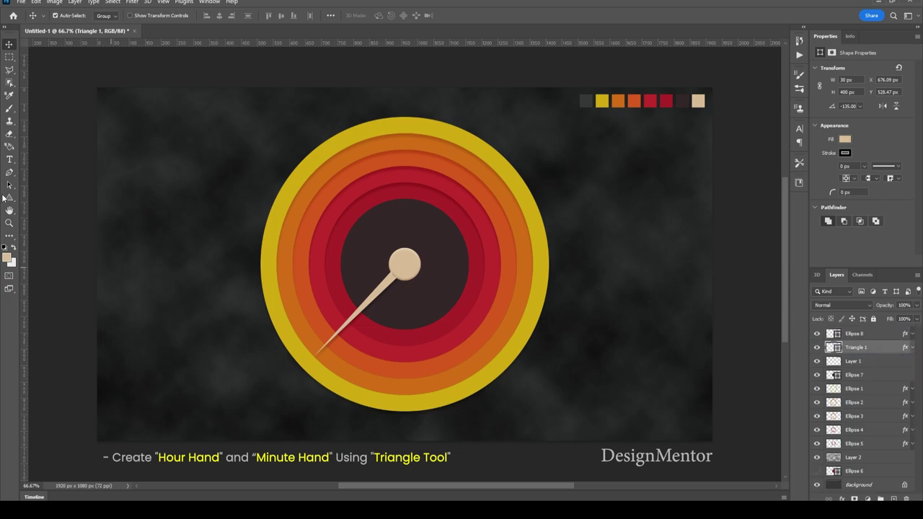
# Create a 30 × 250 px triangle and paste the shadow style onto Triangle 2
pyautogui.click(11, 201)
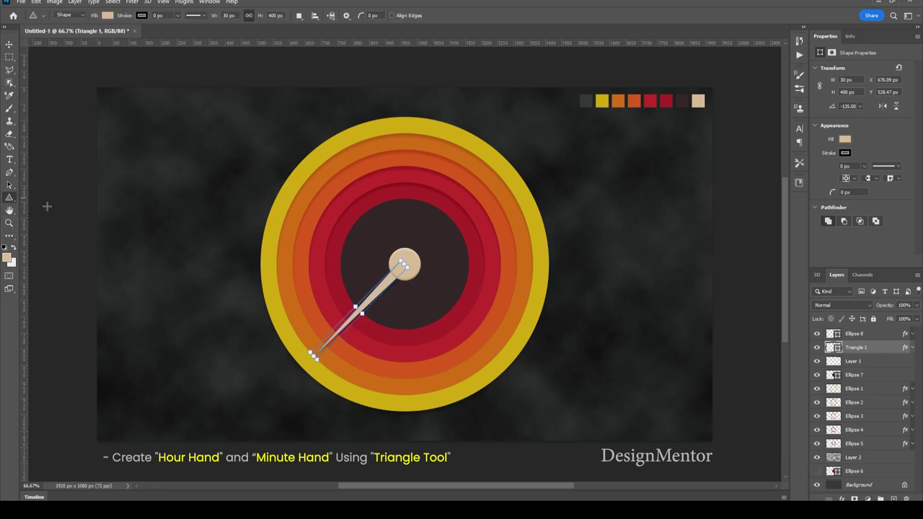
pyautogui.click(438, 258)
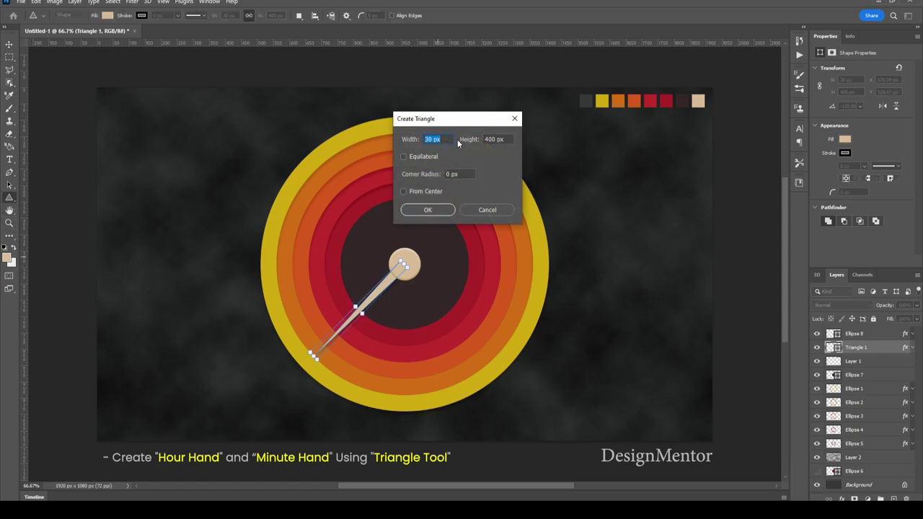
pyautogui.press('Tab')
pyautogui.write('250')
pyautogui.press('Return')
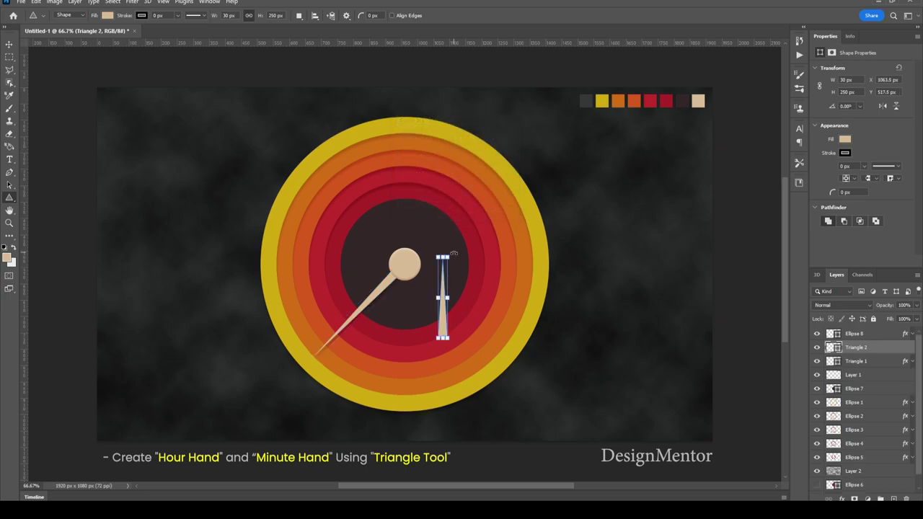
pyautogui.rightClick(875, 343)
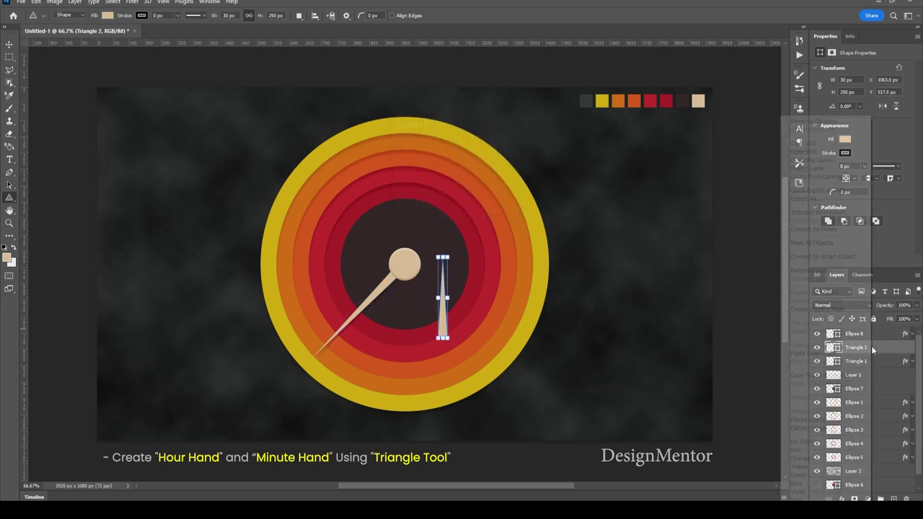
pyautogui.click(814, 353)
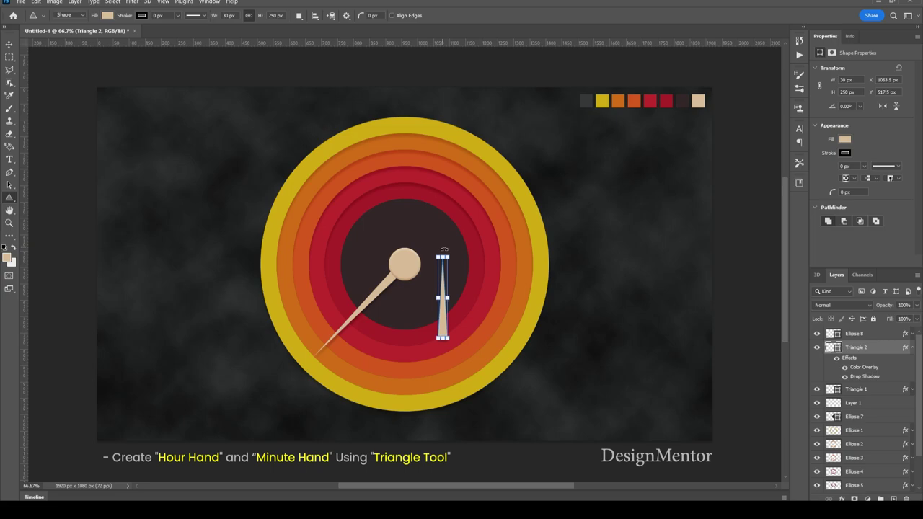
# Rotate the short hand to 135° and move it onto the centre cap
pyautogui.moveTo(453, 253); pyautogui.dragTo(483, 351)
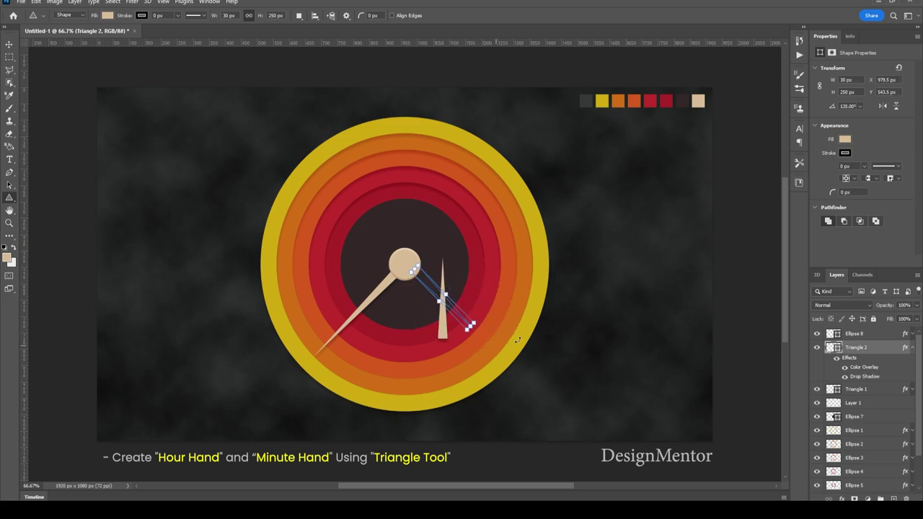
pyautogui.click(9, 44)
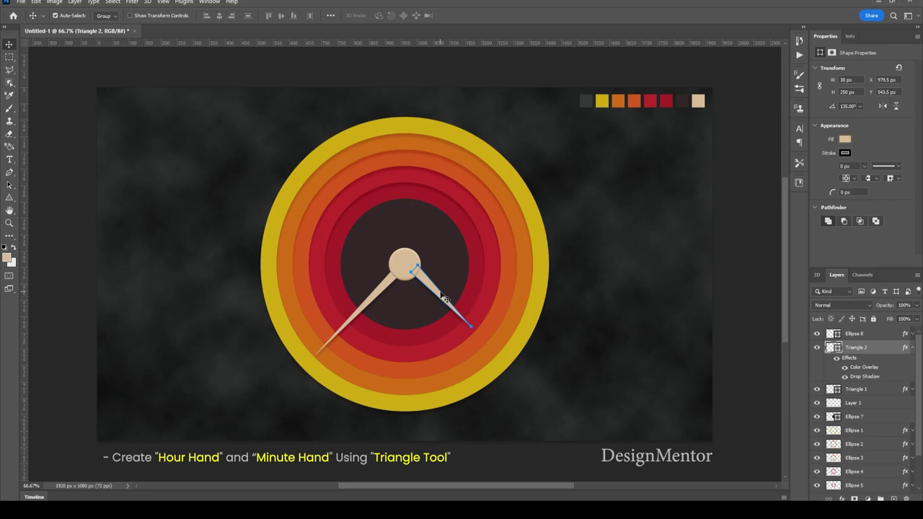
pyautogui.moveTo(441, 288); pyautogui.dragTo(431, 290)
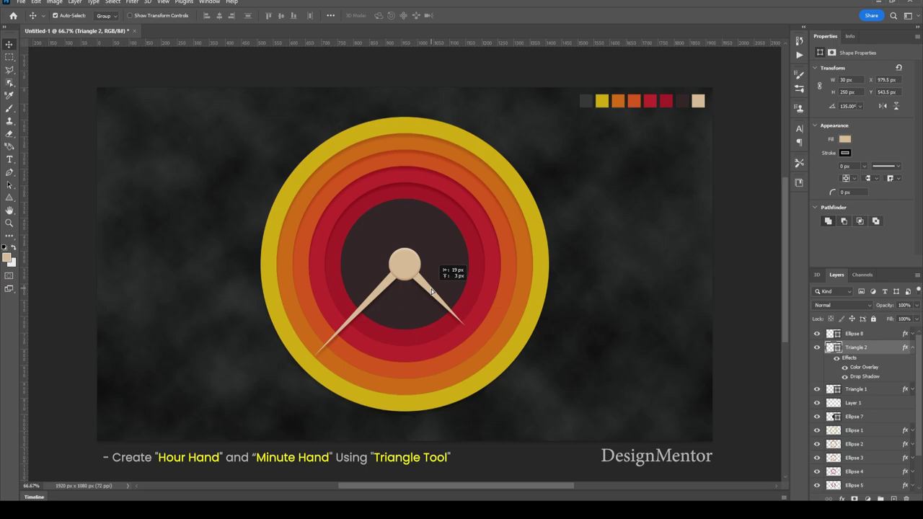
pyautogui.click(731, 265)
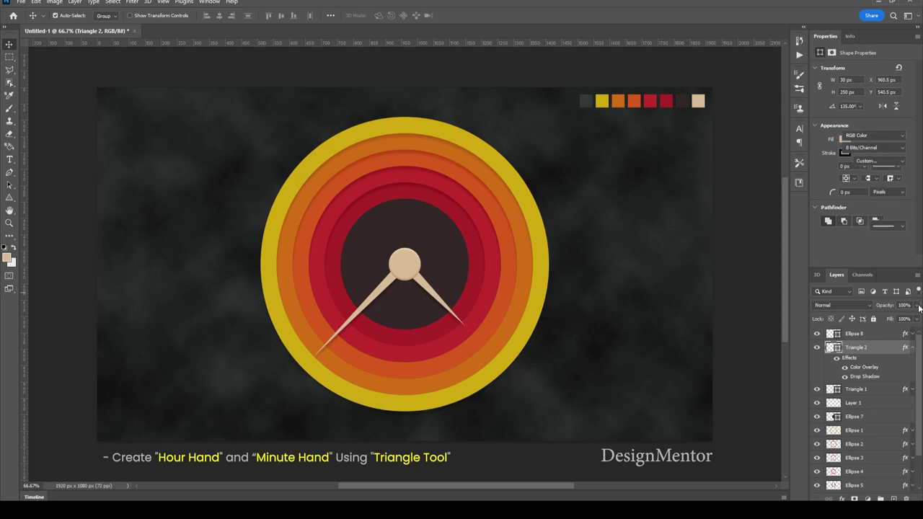
# Hide Layer 1's colour swatch strip and select the centre cap Ellipse 8
pyautogui.click(911, 347)
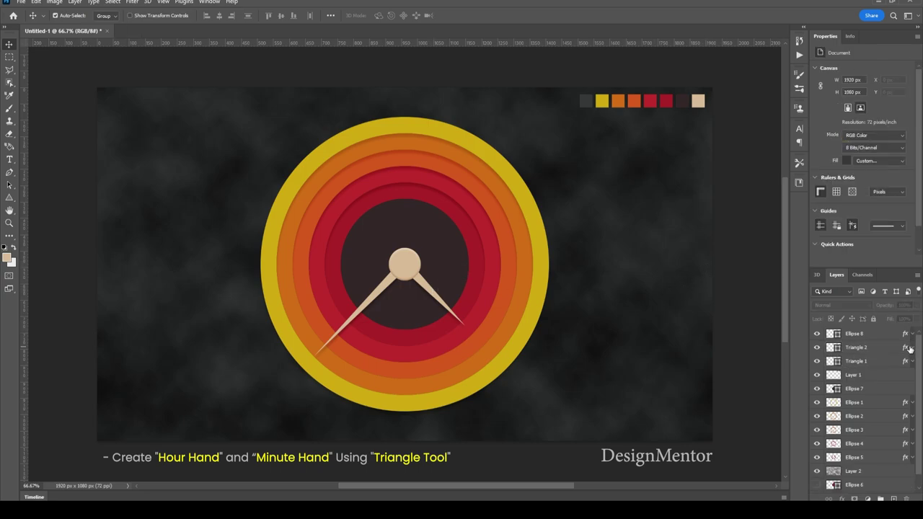
pyautogui.click(817, 375)
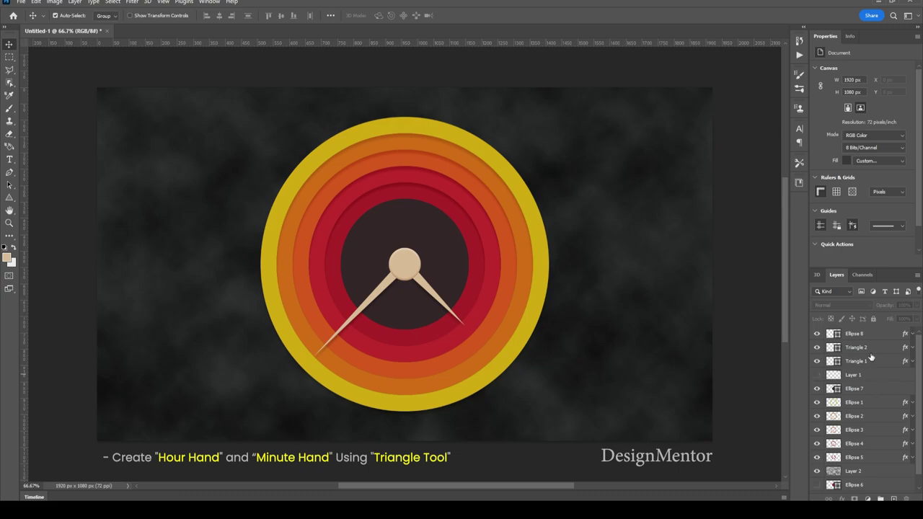
pyautogui.click(875, 334)
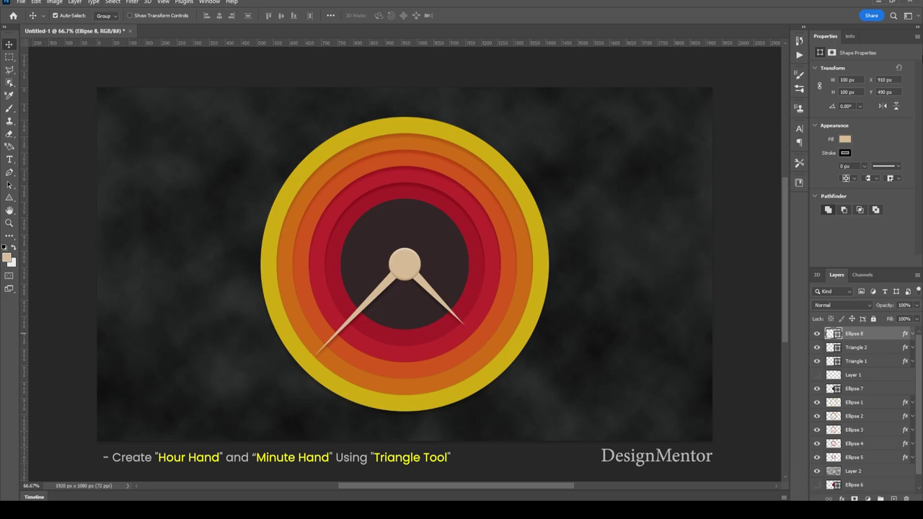